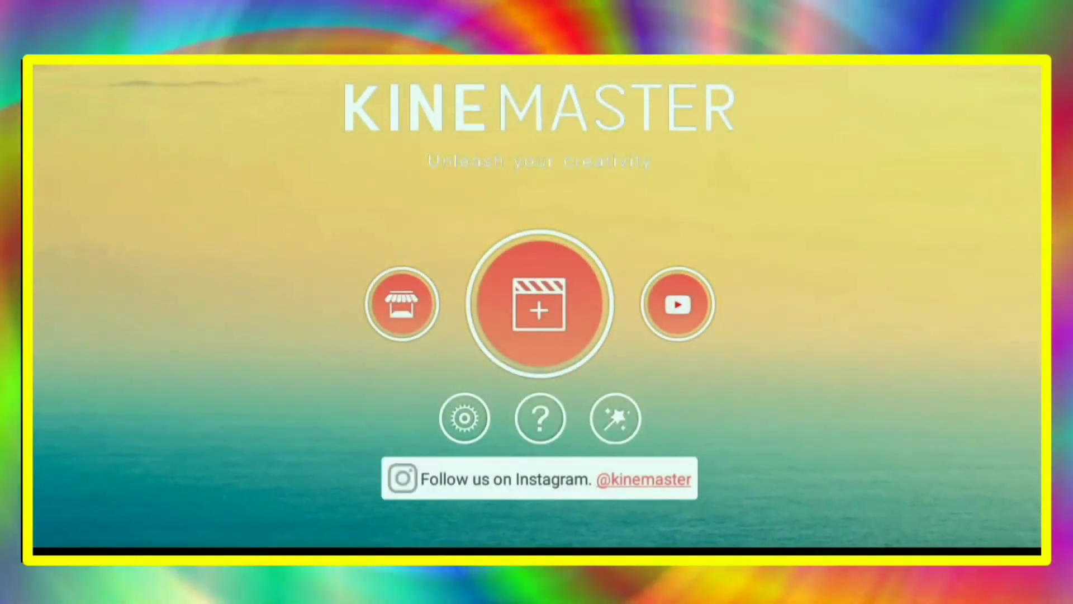
- Create a 9:16 portrait project and add the ten wallpaper photos, coffee cup through galaxy
{"action": "left_click", "coordinate": [550, 306]}
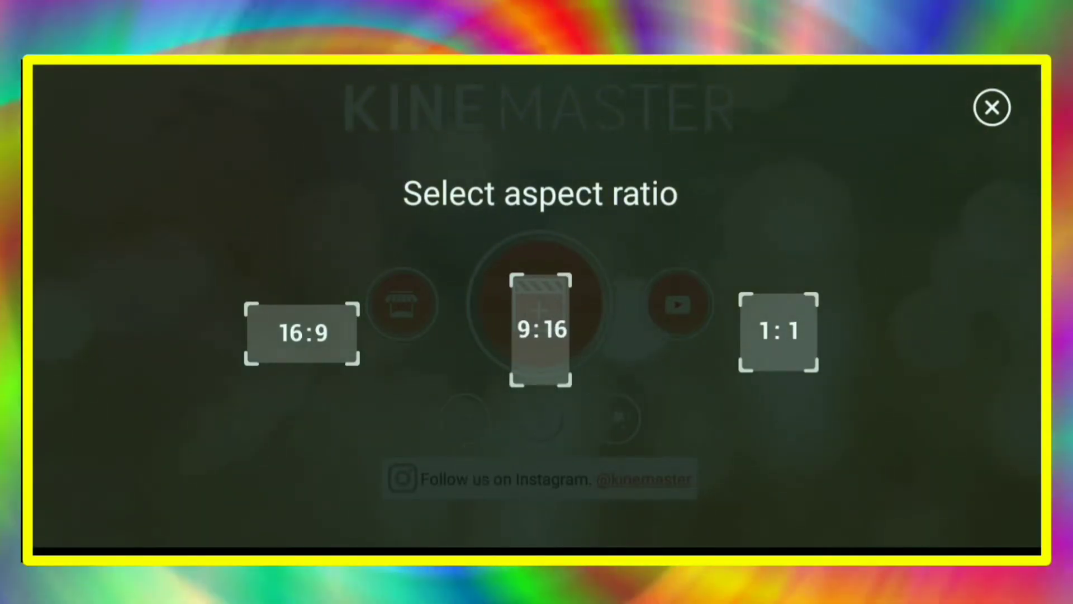
{"action": "left_click", "coordinate": [541, 330]}
{"action": "left_click", "coordinate": [910, 149]}
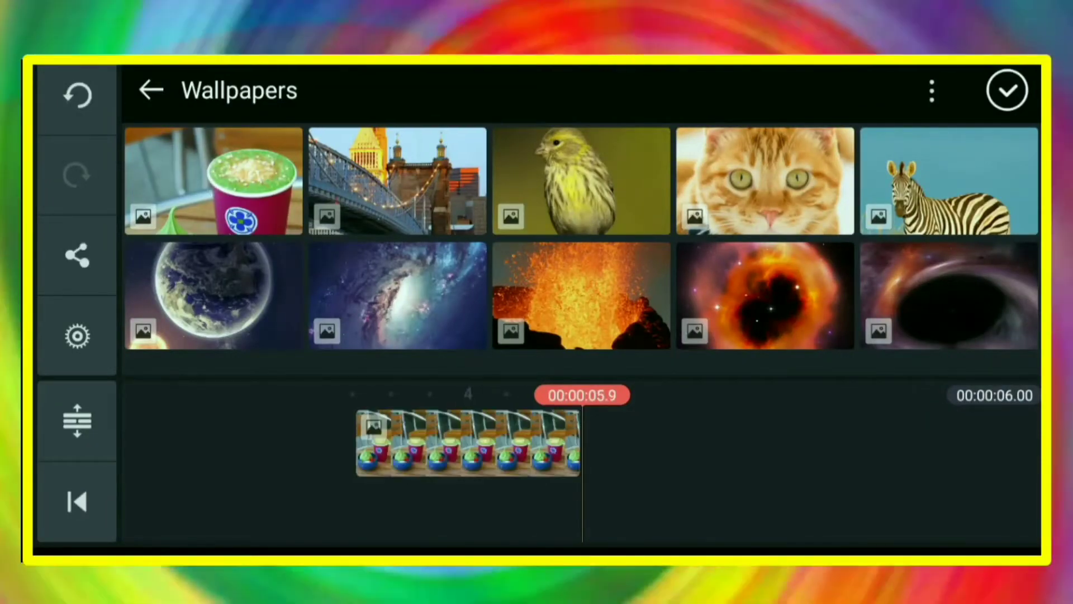
{"action": "left_click", "coordinate": [396, 180]}
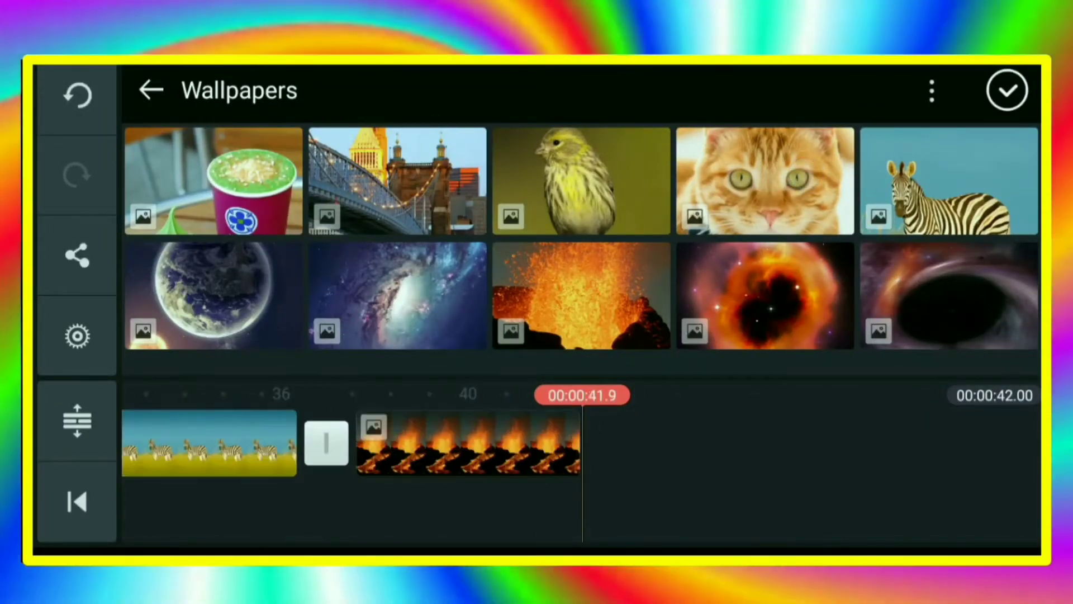
{"action": "left_click", "coordinate": [397, 295]}
{"action": "left_click", "coordinate": [1008, 90]}
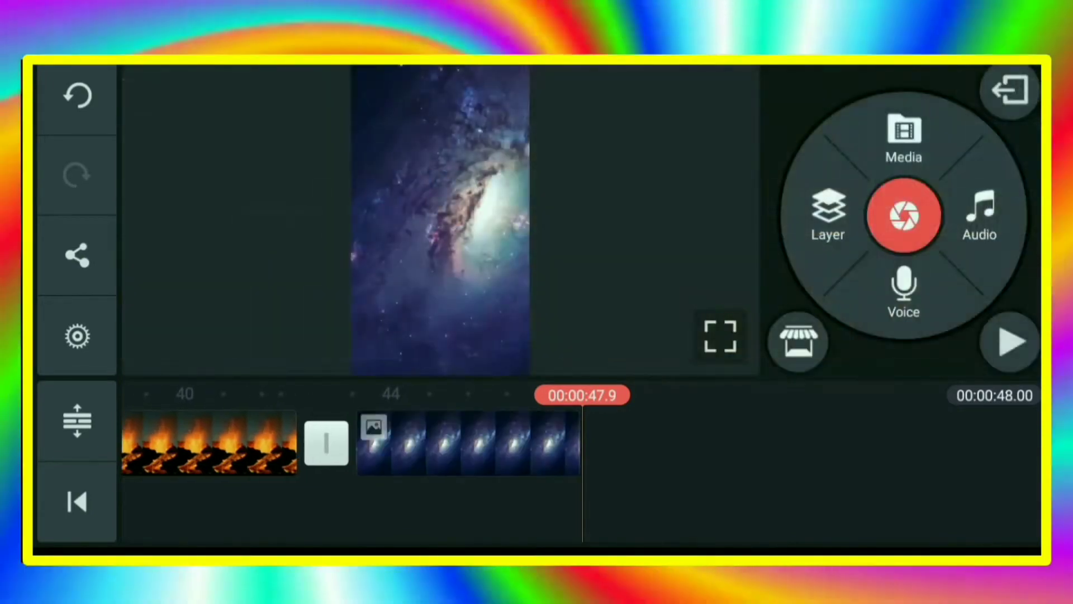
{"action": "mouse_move", "coordinate": [970, 441]}
{"action": "left_mouse_down"}
{"action": "mouse_move", "coordinate": [1040, 441]}
{"action": "mouse_move", "coordinate": [755, 461]}
{"action": "mouse_move", "coordinate": [922, 468]}
{"action": "mouse_move", "coordinate": [839, 470]}
{"action": "left_mouse_up"}
- Crop the coffee-cup clip with linked start and end framing on the cup and chairs
{"action": "left_click", "coordinate": [529, 443]}
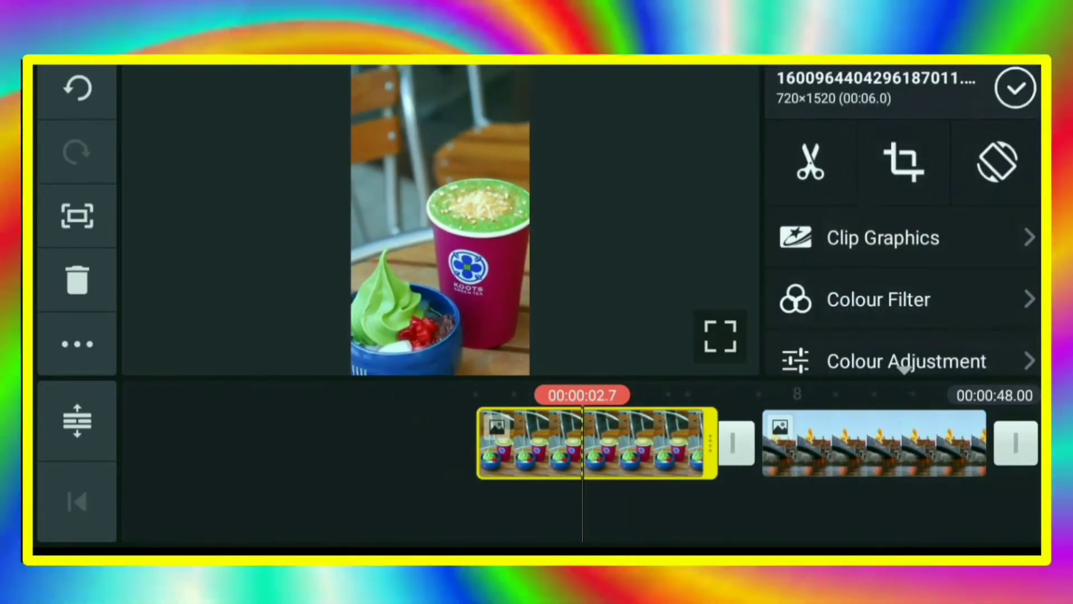
{"action": "left_click", "coordinate": [904, 162]}
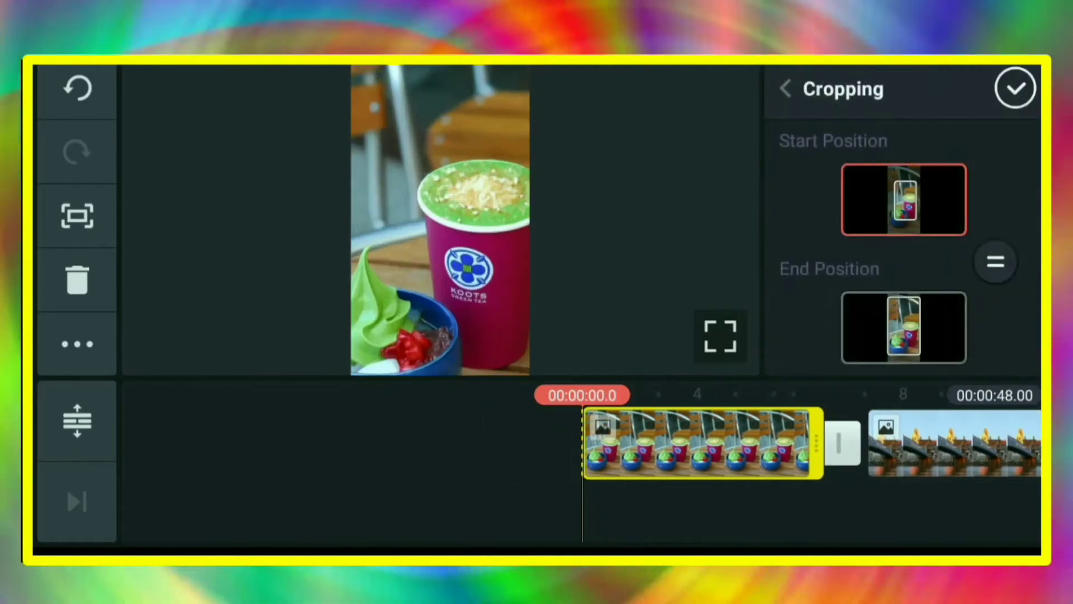
{"action": "left_click", "coordinate": [996, 262]}
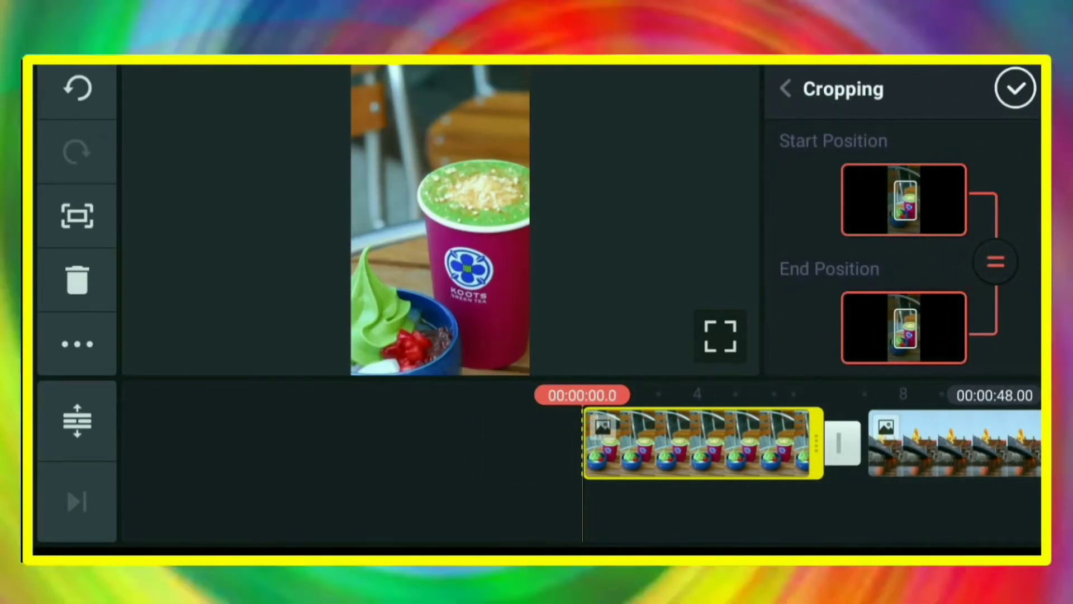
{"action": "mouse_move", "coordinate": [455, 89]}
{"action": "left_mouse_down"}
{"action": "mouse_move", "coordinate": [455, 204]}
{"action": "mouse_move", "coordinate": [455, 148]}
{"action": "mouse_move", "coordinate": [455, 204]}
{"action": "mouse_move", "coordinate": [462, 165]}
{"action": "left_mouse_up"}
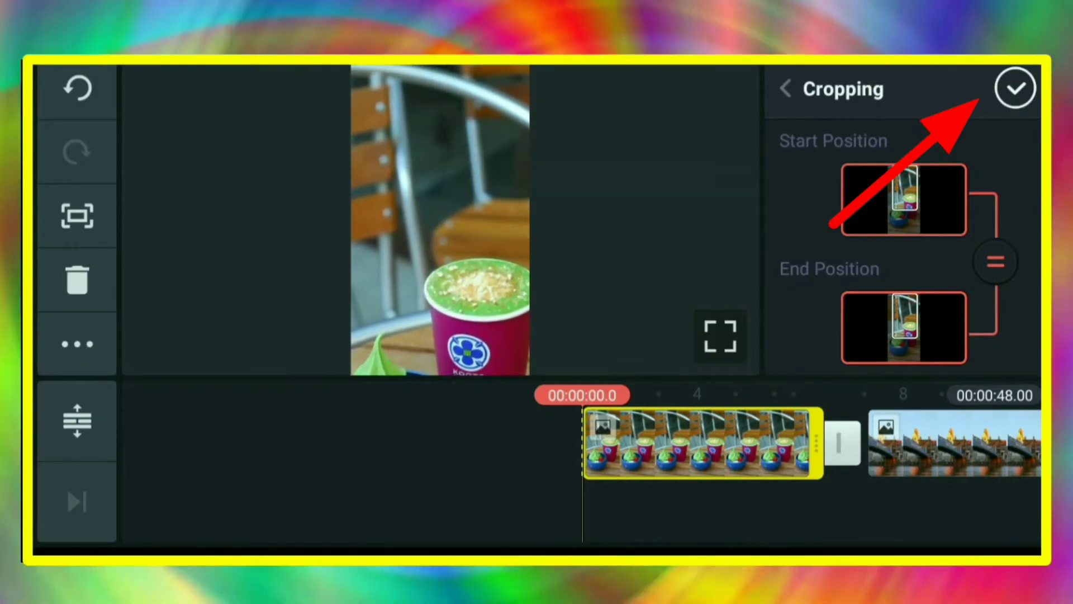
{"action": "left_click", "coordinate": [1016, 88]}
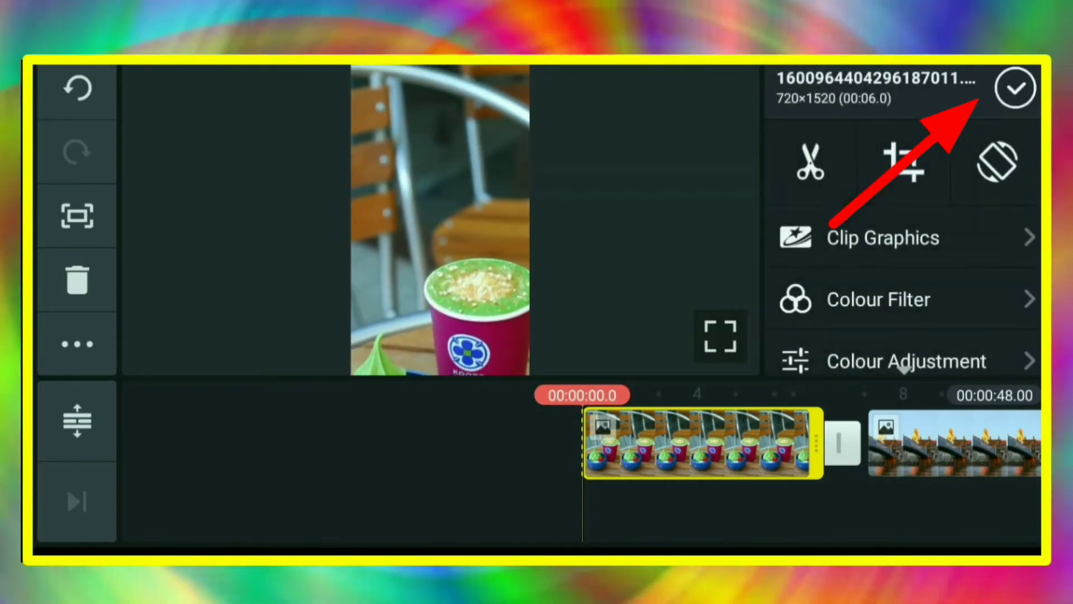
- Preview the slideshow and trim the coffee-cup clip to the right of the playhead
{"action": "left_click", "coordinate": [1016, 89]}
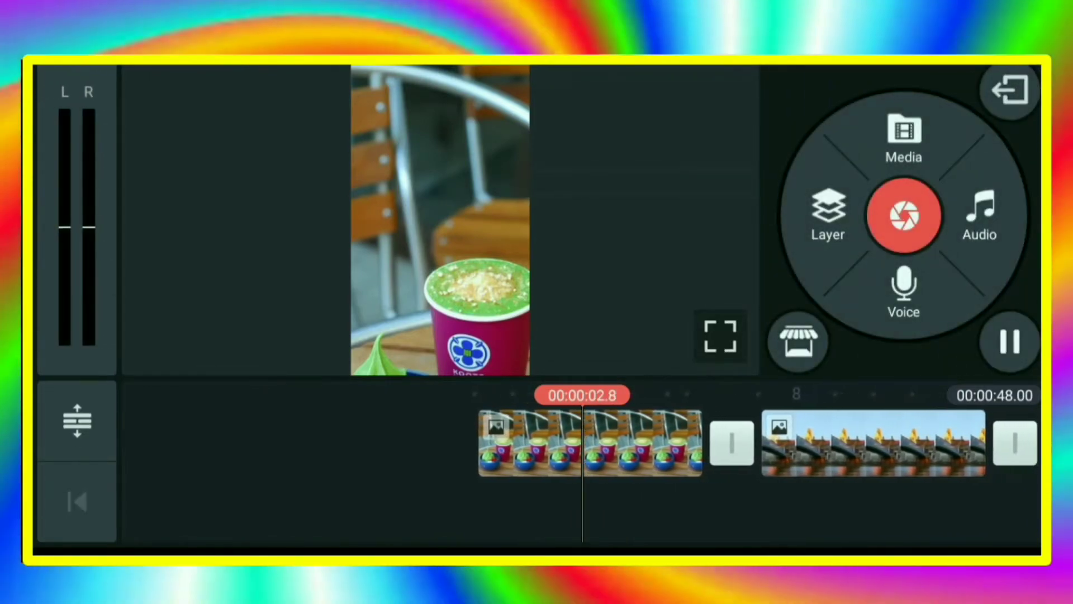
{"action": "left_click_drag", "start_coordinate": [985, 460], "coordinate": [859, 459]}
{"action": "left_click", "coordinate": [1011, 341]}
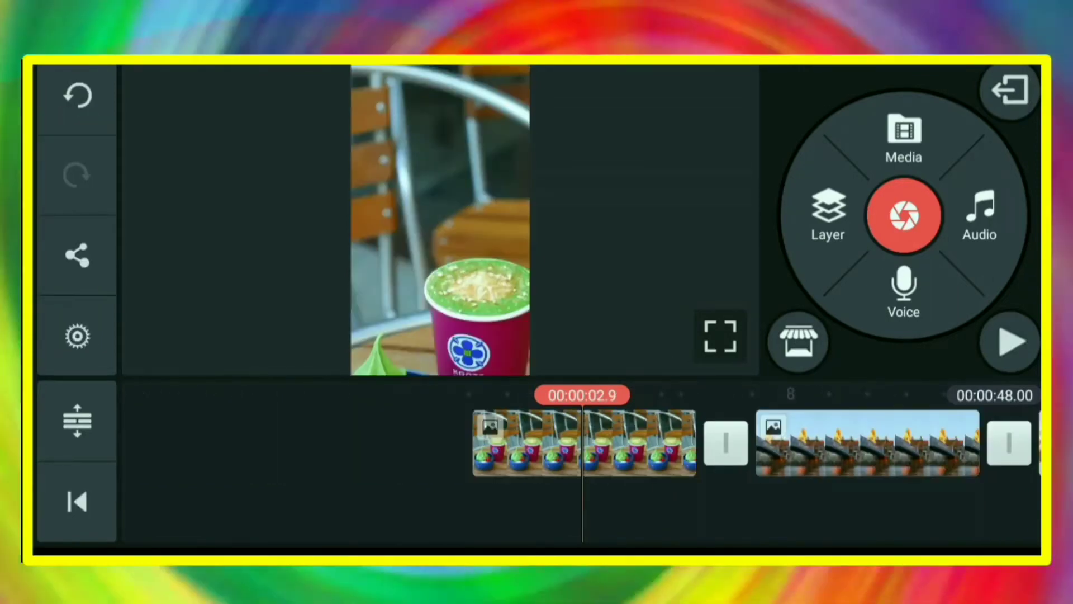
{"action": "left_click", "coordinate": [637, 443]}
{"action": "left_click", "coordinate": [842, 168]}
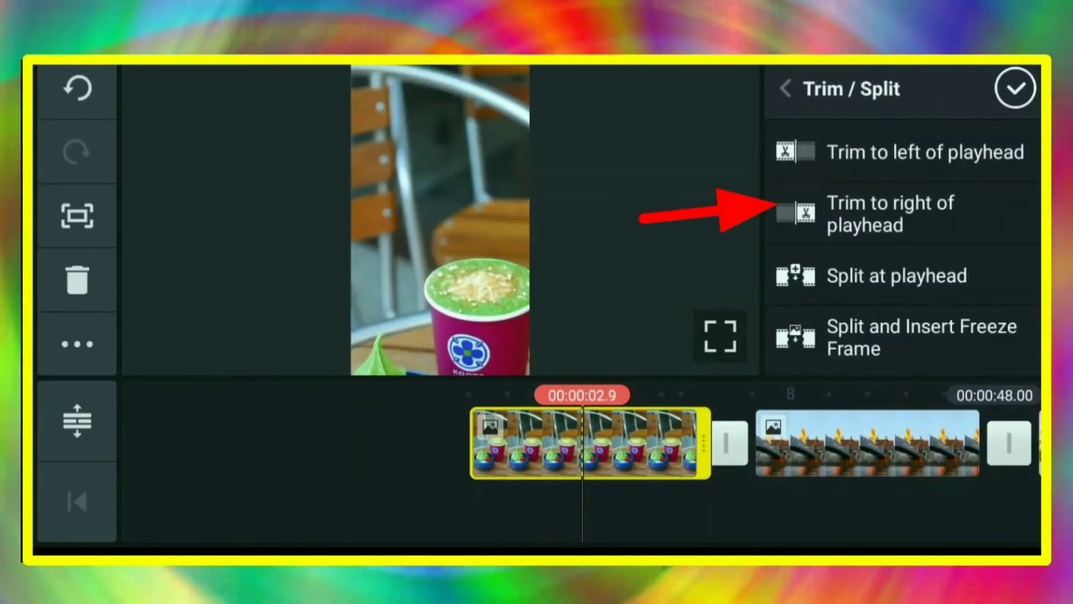
{"action": "left_click", "coordinate": [923, 211]}
{"action": "left_click", "coordinate": [1016, 88]}
- Trim the volcano and galaxy clips to the right of the playhead
{"action": "left_click_drag", "start_coordinate": [911, 443], "coordinate": [503, 443]}
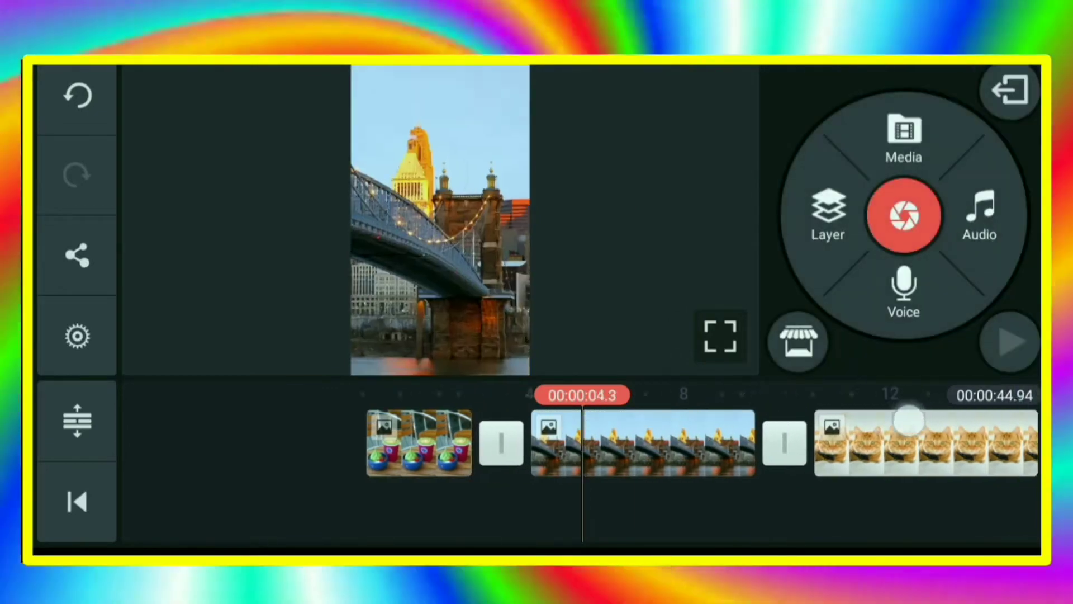
{"action": "left_click", "coordinate": [587, 442]}
{"action": "left_click", "coordinate": [829, 164]}
{"action": "left_click", "coordinate": [932, 209]}
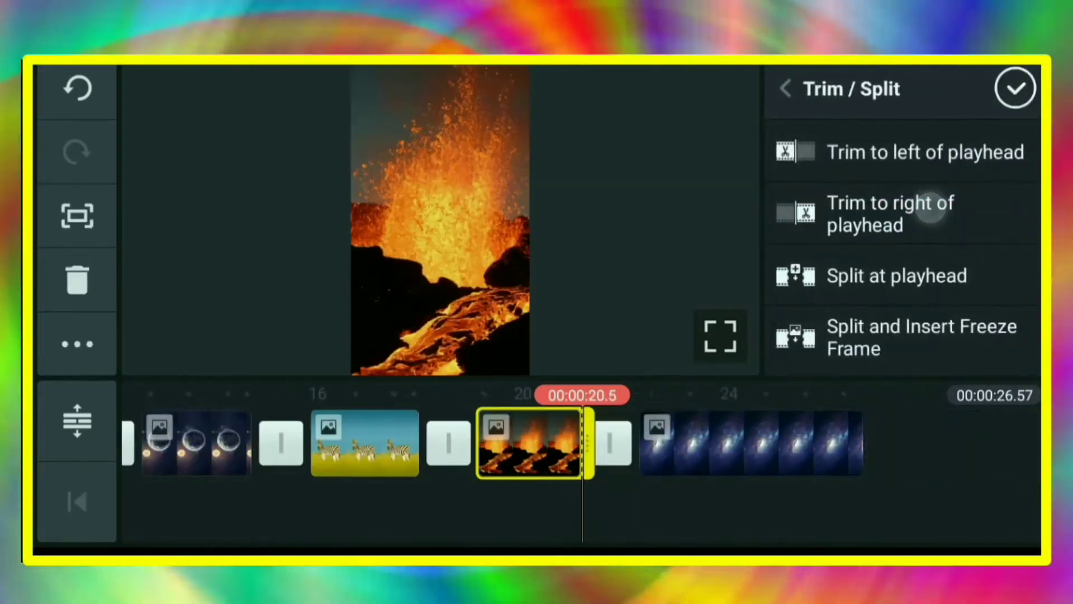
{"action": "left_click", "coordinate": [977, 433]}
{"action": "left_click_drag", "start_coordinate": [977, 445], "coordinate": [828, 468]}
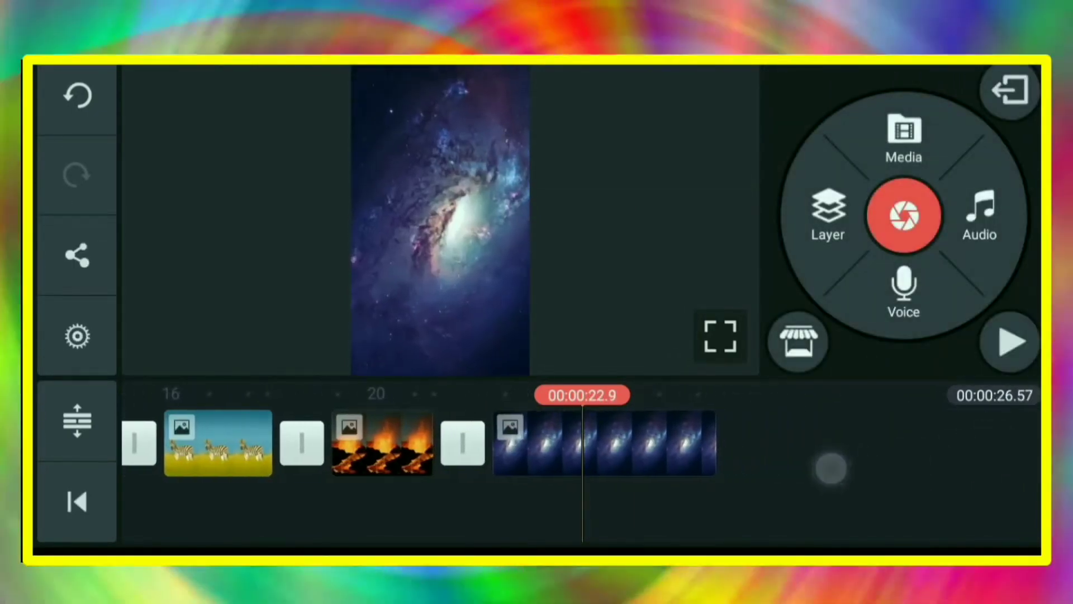
{"action": "left_click", "coordinate": [674, 451]}
{"action": "left_click", "coordinate": [813, 164]}
{"action": "left_click", "coordinate": [931, 210]}
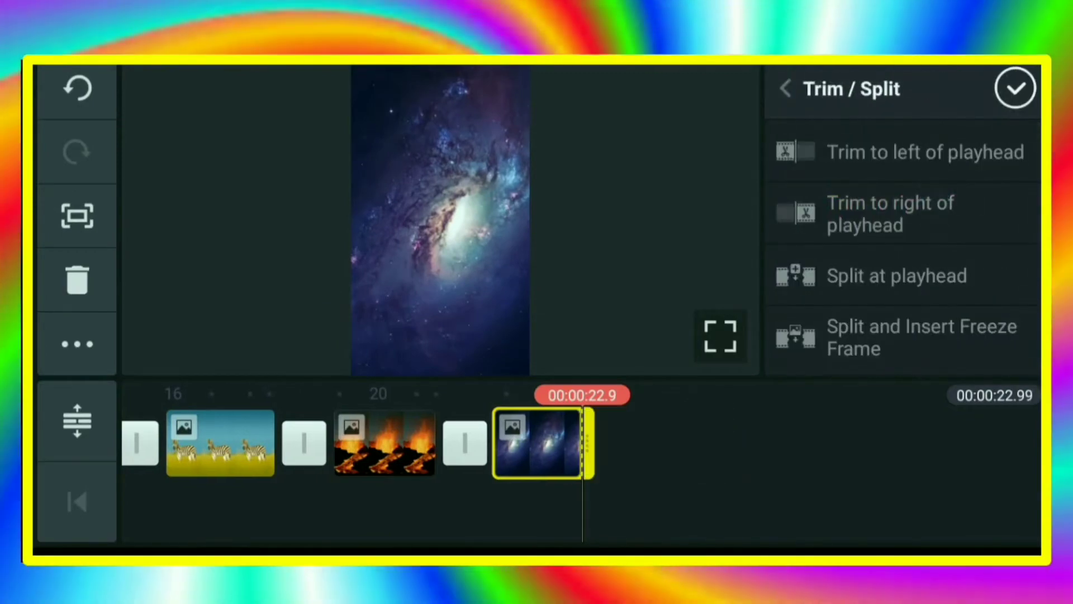
{"action": "left_click", "coordinate": [1016, 88]}
{"action": "left_click_drag", "start_coordinate": [837, 435], "coordinate": [1007, 436]}
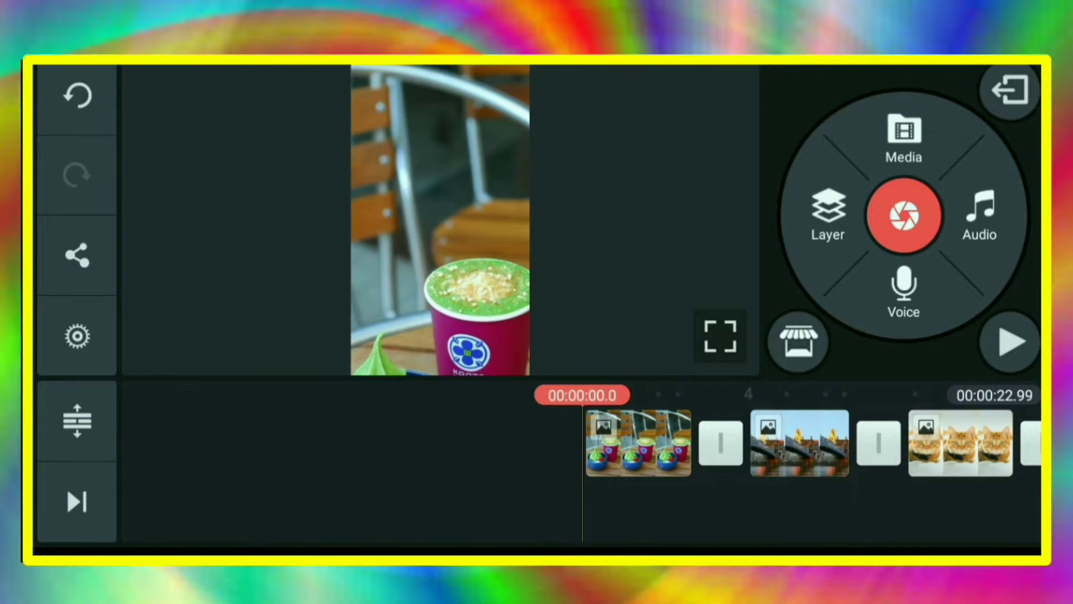
{"action": "left_click_drag", "start_coordinate": [755, 445], "coordinate": [655, 444]}
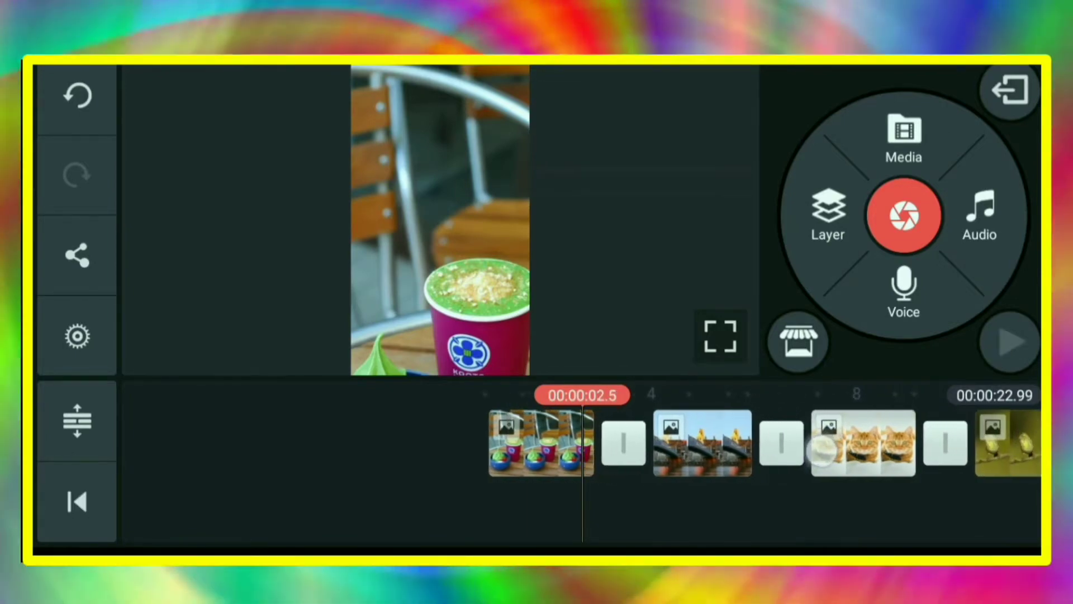
- Apply the Fun Transitions 'Heart Wipe' between the coffee-cup and bridge clips, then preview
{"action": "left_click", "coordinate": [604, 443]}
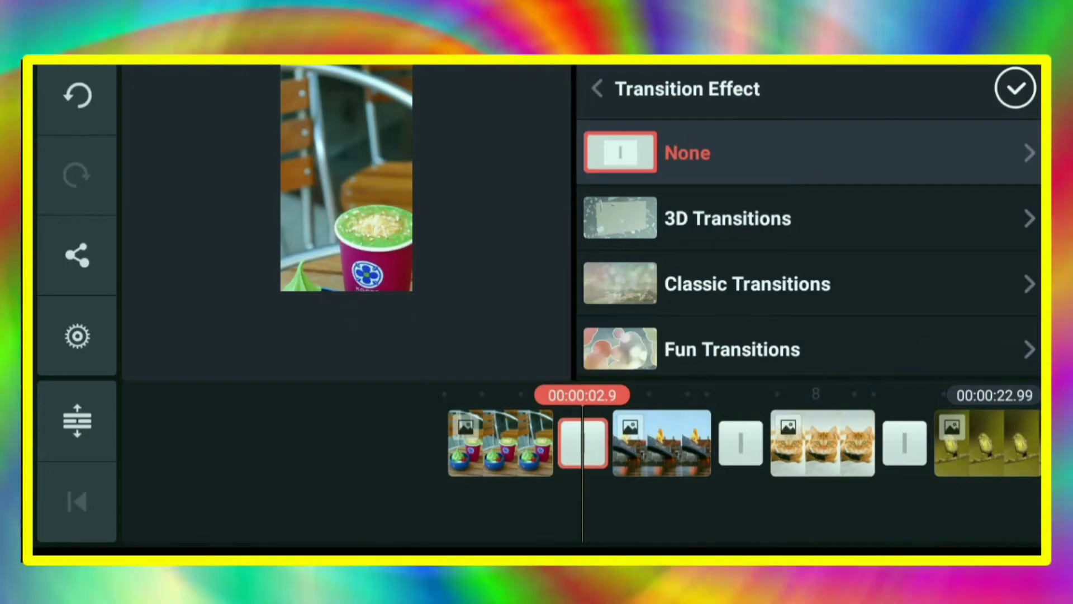
{"action": "left_click", "coordinate": [889, 277]}
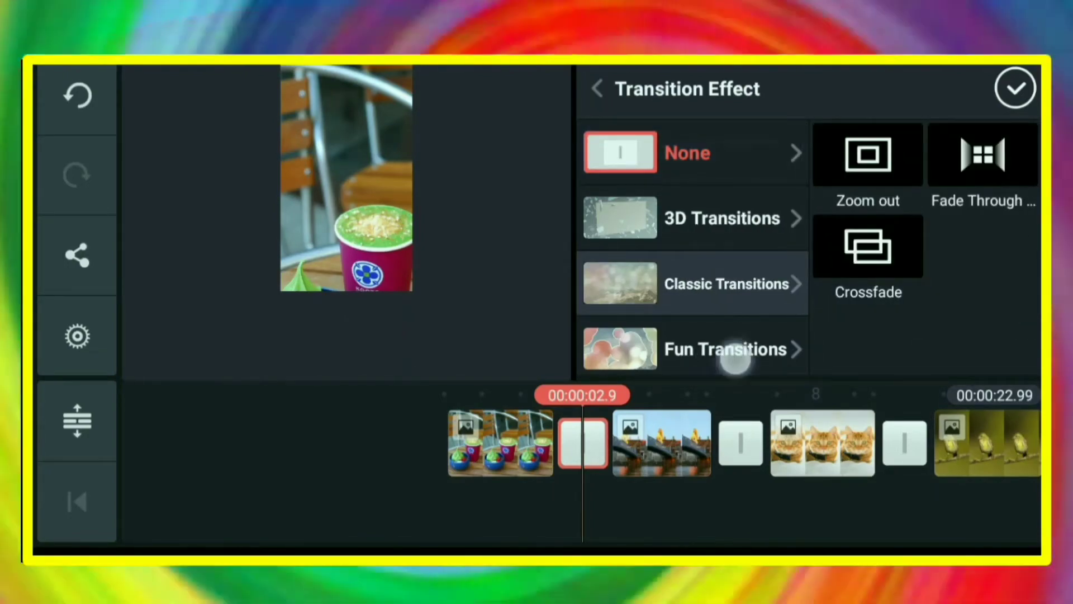
{"action": "left_click", "coordinate": [735, 358]}
{"action": "left_click", "coordinate": [985, 160]}
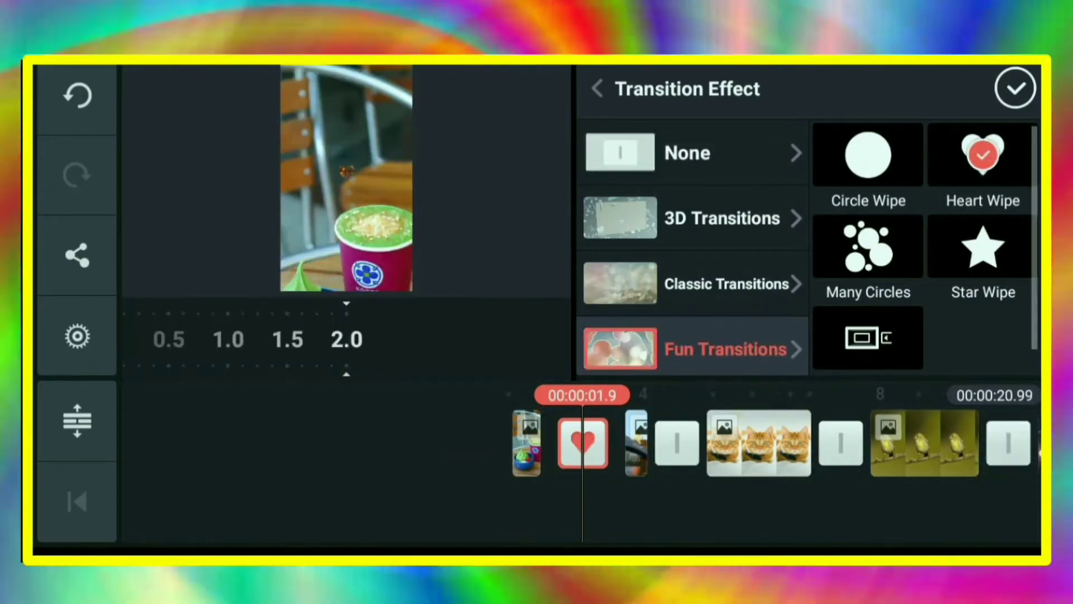
{"action": "left_click", "coordinate": [1016, 90]}
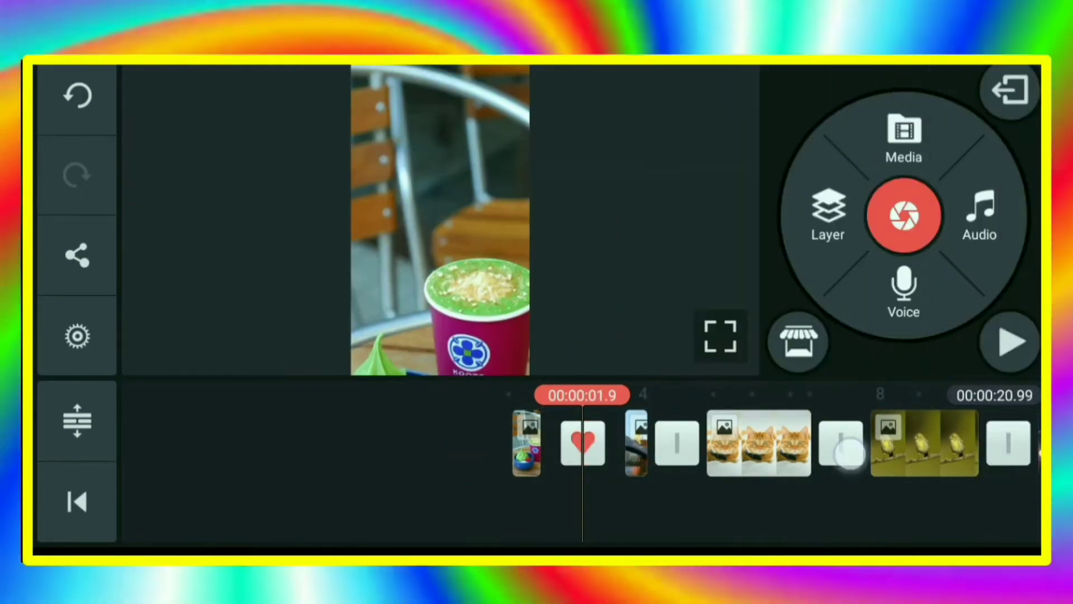
{"action": "left_click", "coordinate": [1011, 341]}
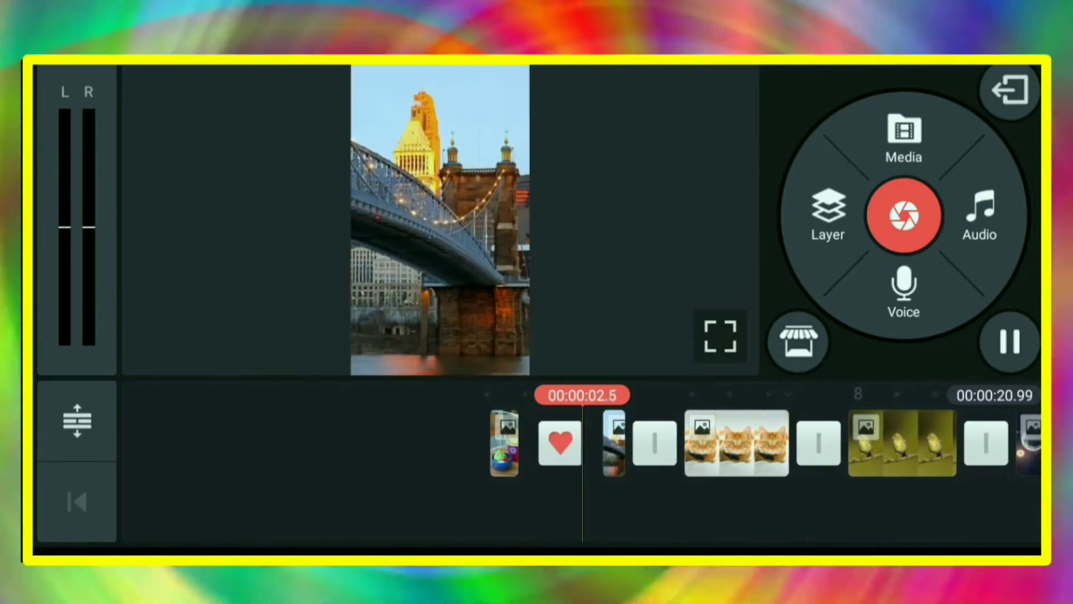
- Set the transition before the cat clip to Split Title with title text 'beautiful'
{"action": "left_click", "coordinate": [651, 443]}
{"action": "left_click", "coordinate": [918, 330]}
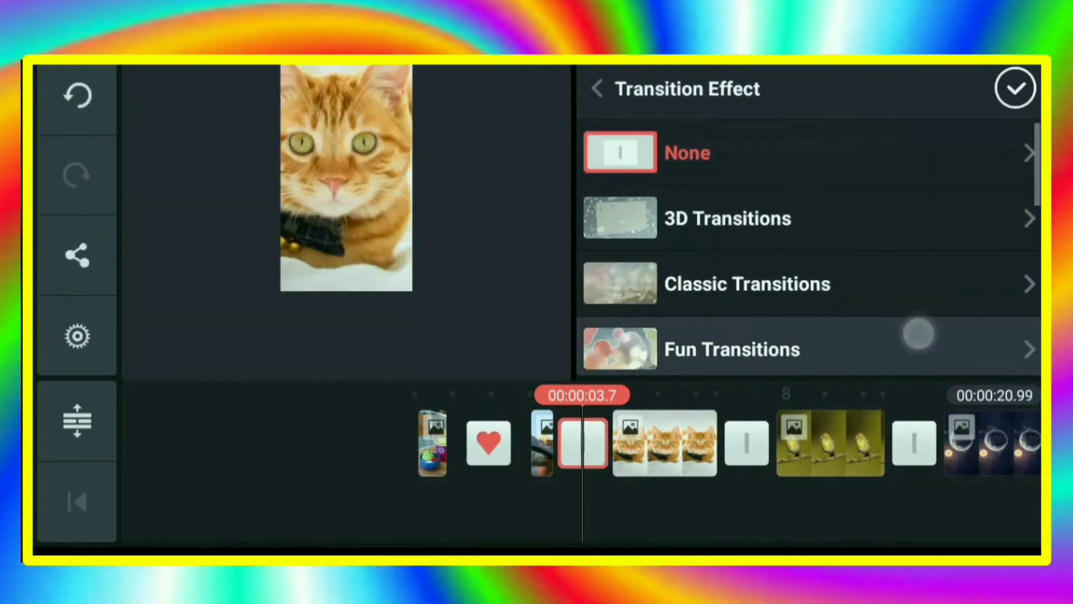
{"action": "scroll", "coordinate": [806, 252], "scroll_direction": "down", "scroll_amount": 5}
{"action": "scroll", "coordinate": [800, 189], "scroll_direction": "down", "scroll_amount": 1}
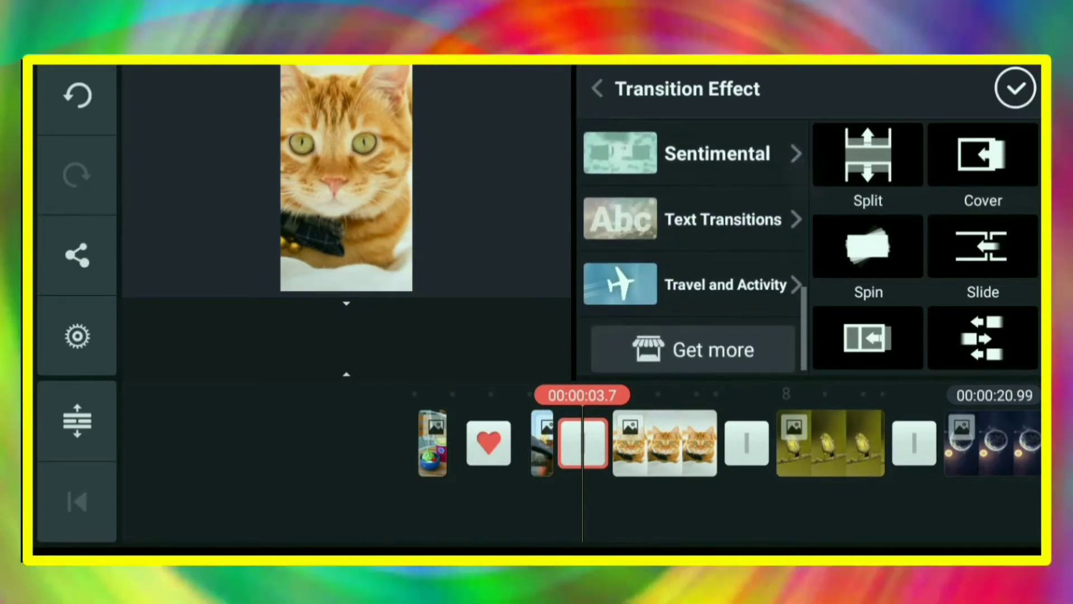
{"action": "left_click", "coordinate": [741, 227]}
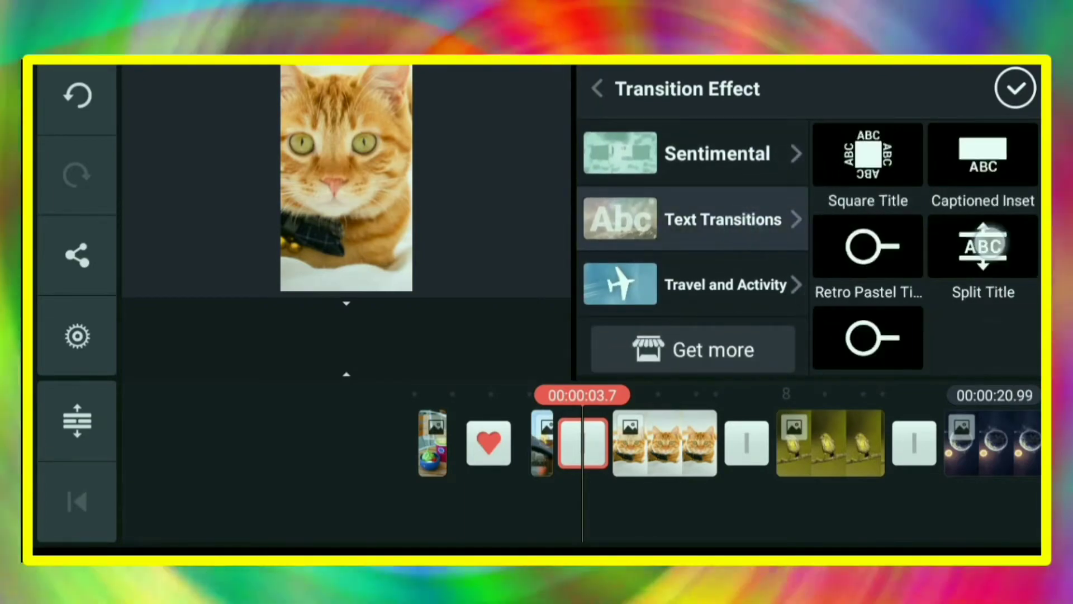
{"action": "left_click", "coordinate": [986, 245]}
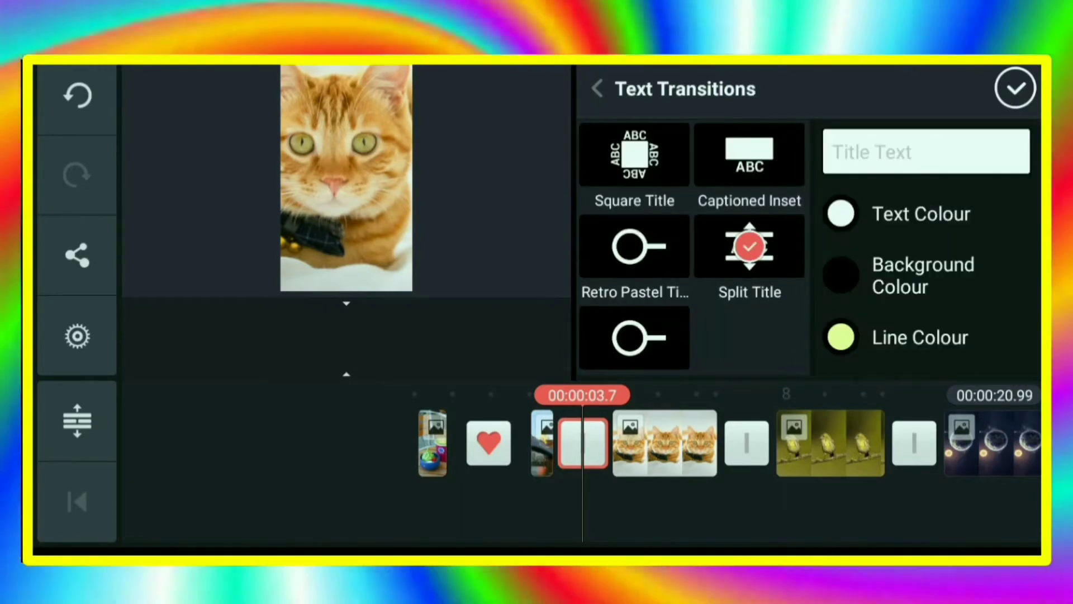
{"action": "left_click", "coordinate": [941, 136]}
{"action": "type", "text": "b"}
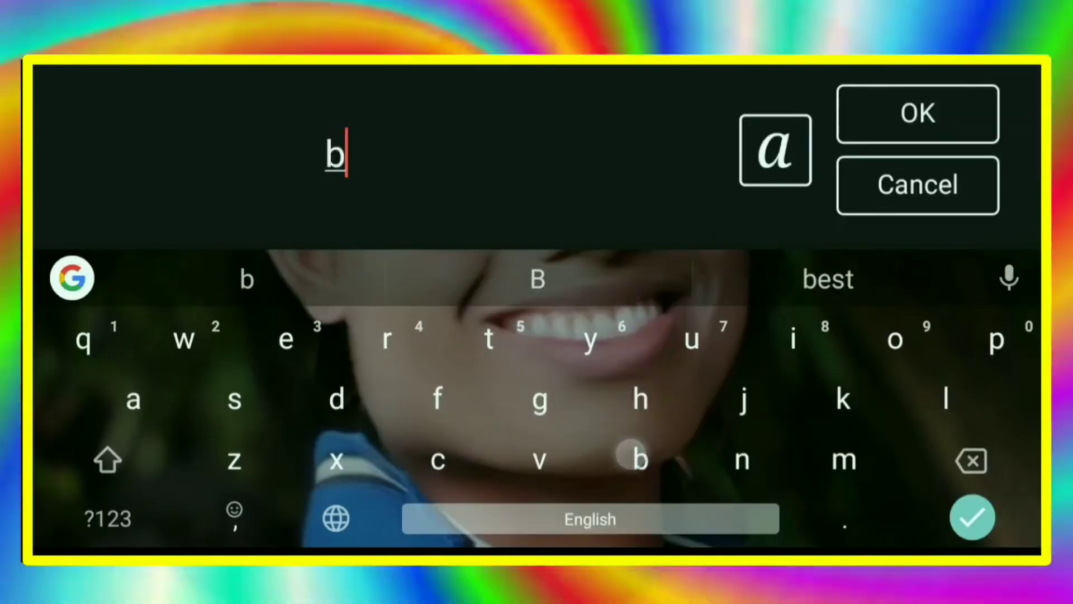
{"action": "type", "text": "ea"}
{"action": "left_click", "coordinate": [538, 279]}
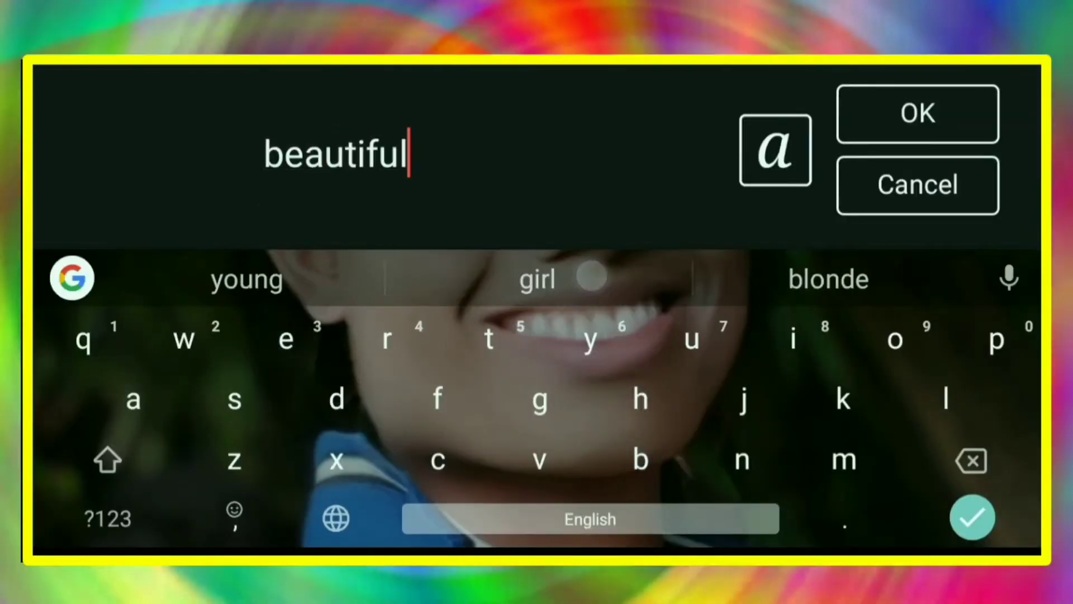
{"action": "left_click", "coordinate": [944, 125]}
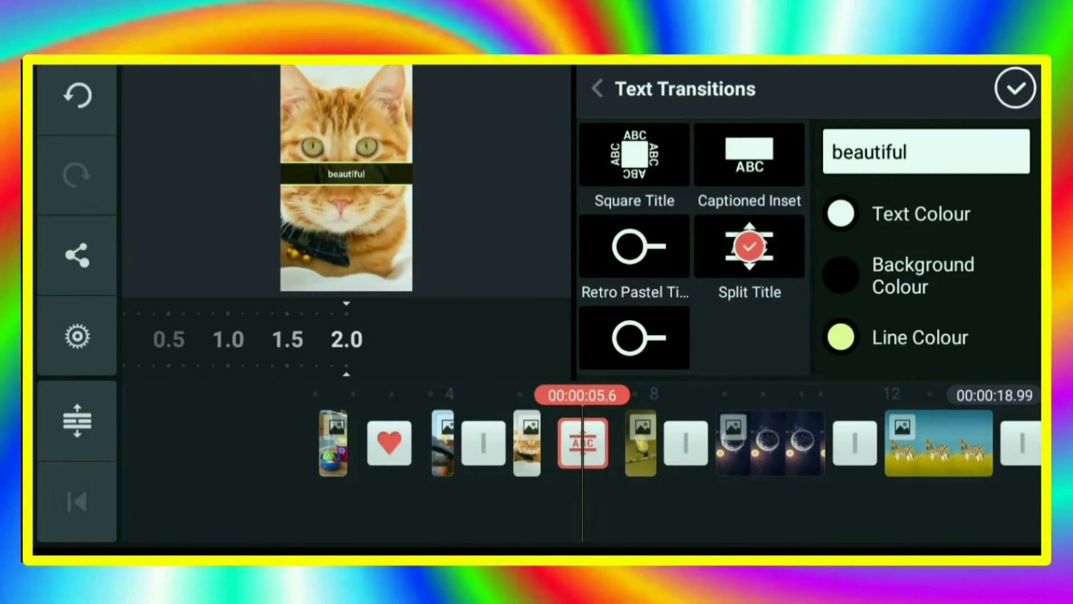
{"action": "left_click", "coordinate": [1017, 87]}
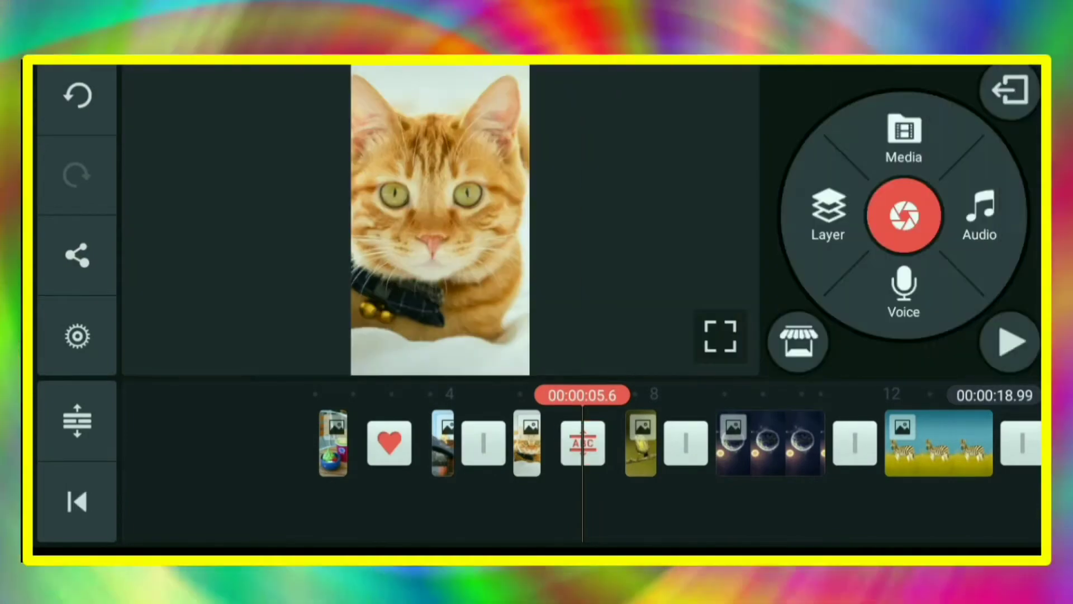
- Apply the Retro Pastel Title 'wow, nice place' transition and preview from the volcano picture
{"action": "left_click_drag", "start_coordinate": [503, 445], "coordinate": [579, 445]}
{"action": "left_click", "coordinate": [1011, 340]}
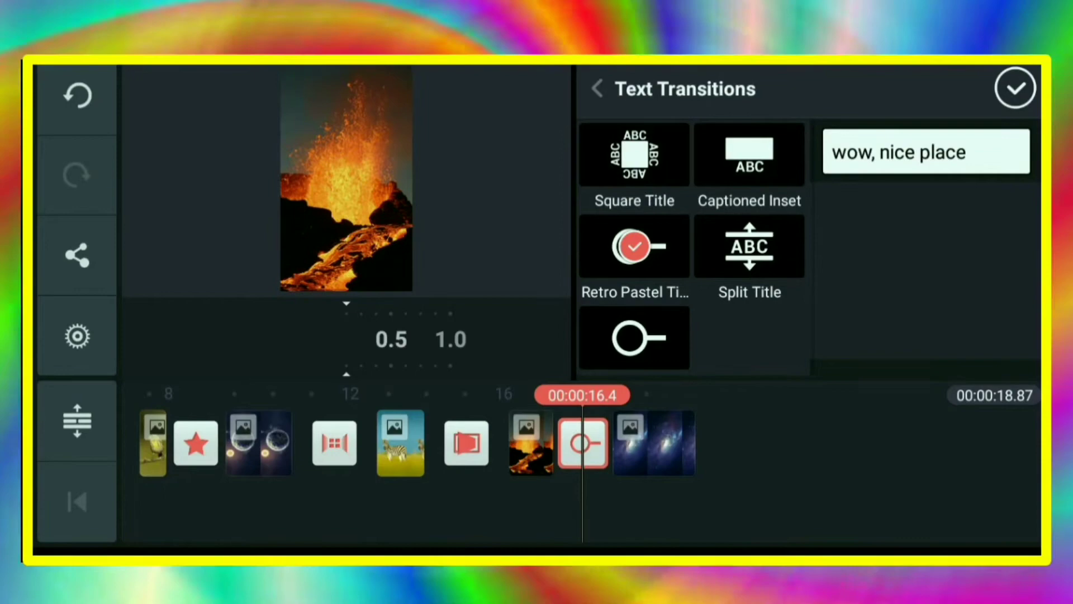
{"action": "left_click", "coordinate": [1015, 88]}
{"action": "left_click_drag", "start_coordinate": [844, 458], "coordinate": [918, 463]}
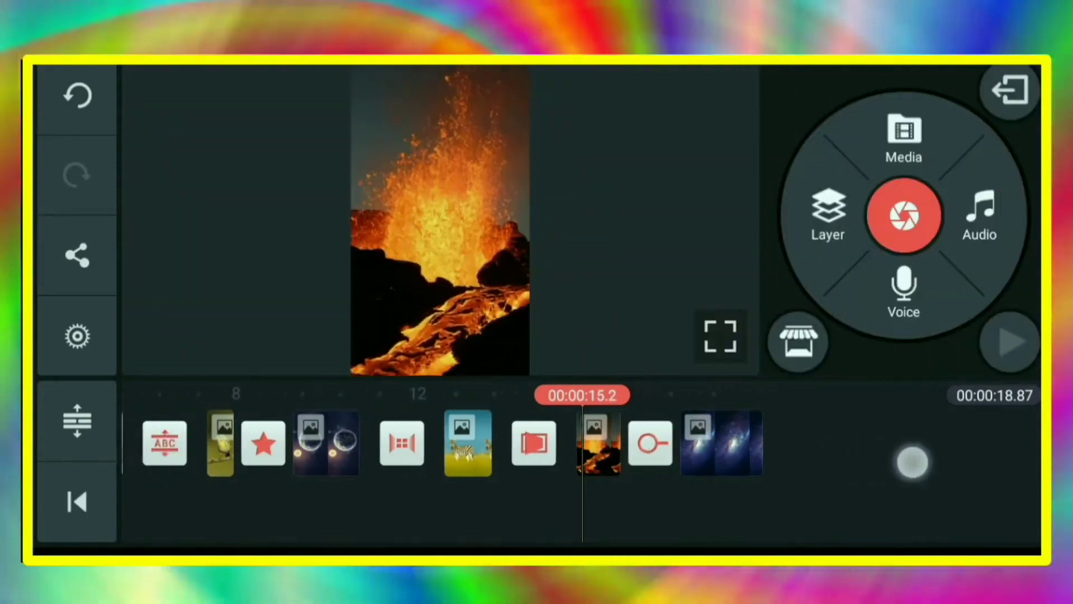
{"action": "left_click", "coordinate": [1011, 342]}
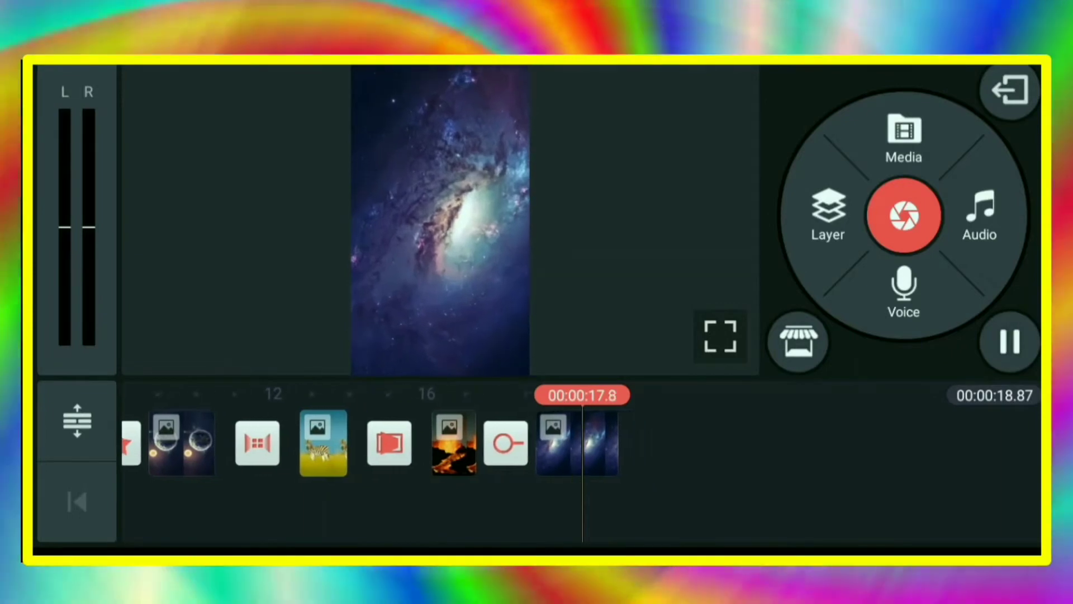
{"action": "left_click", "coordinate": [77, 502]}
{"action": "left_click", "coordinate": [1011, 341]}
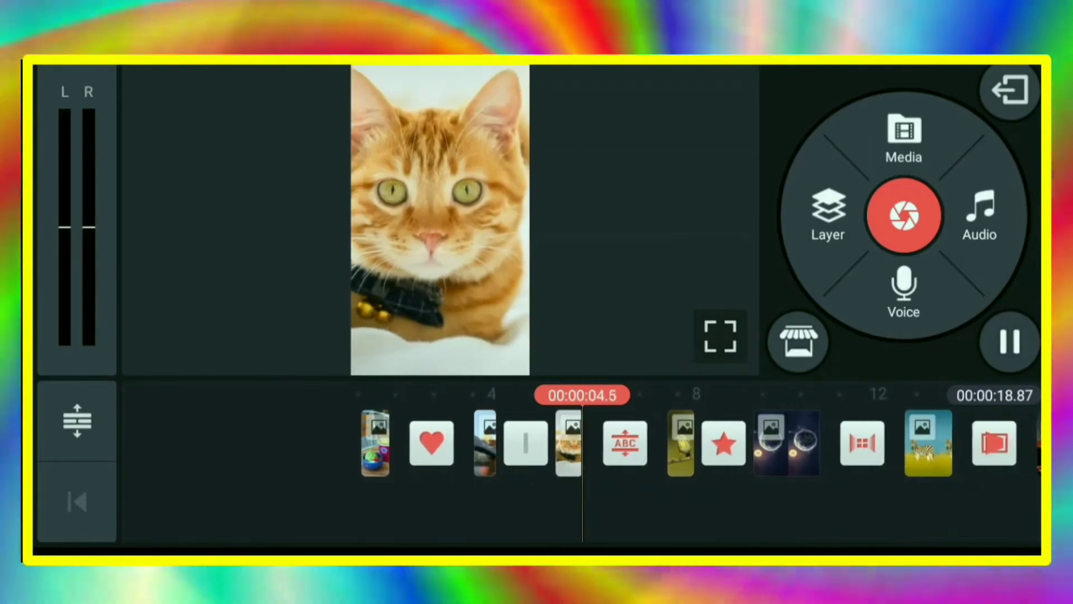
{"action": "left_click", "coordinate": [76, 502]}
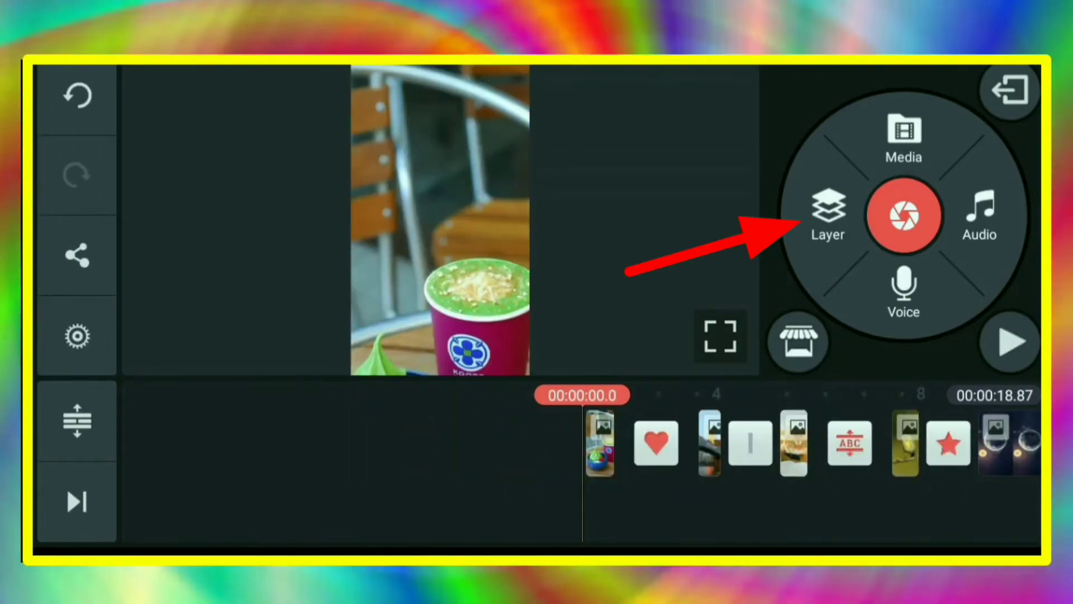
- Add a text layer reading 'I'm really miss you' and colour it red
{"action": "left_click", "coordinate": [847, 212]}
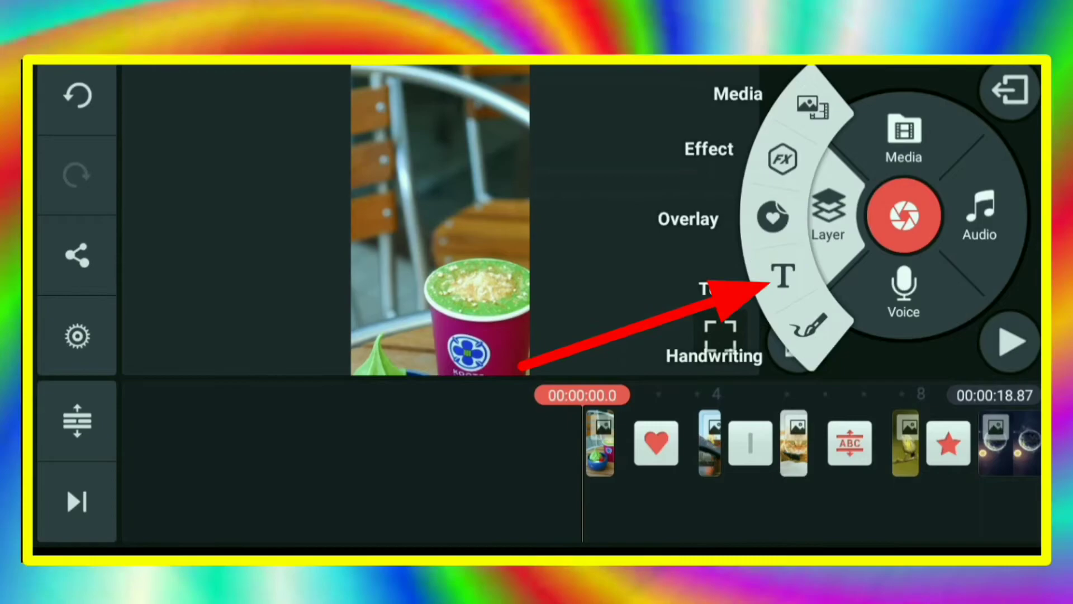
{"action": "left_click", "coordinate": [783, 277]}
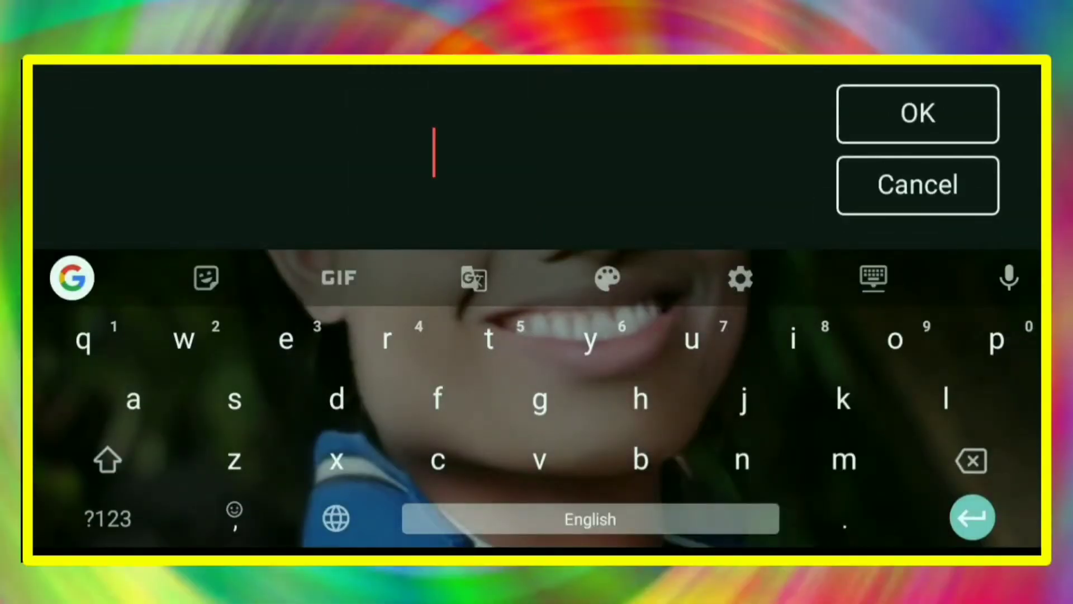
{"action": "type", "text": "I'm really mis"}
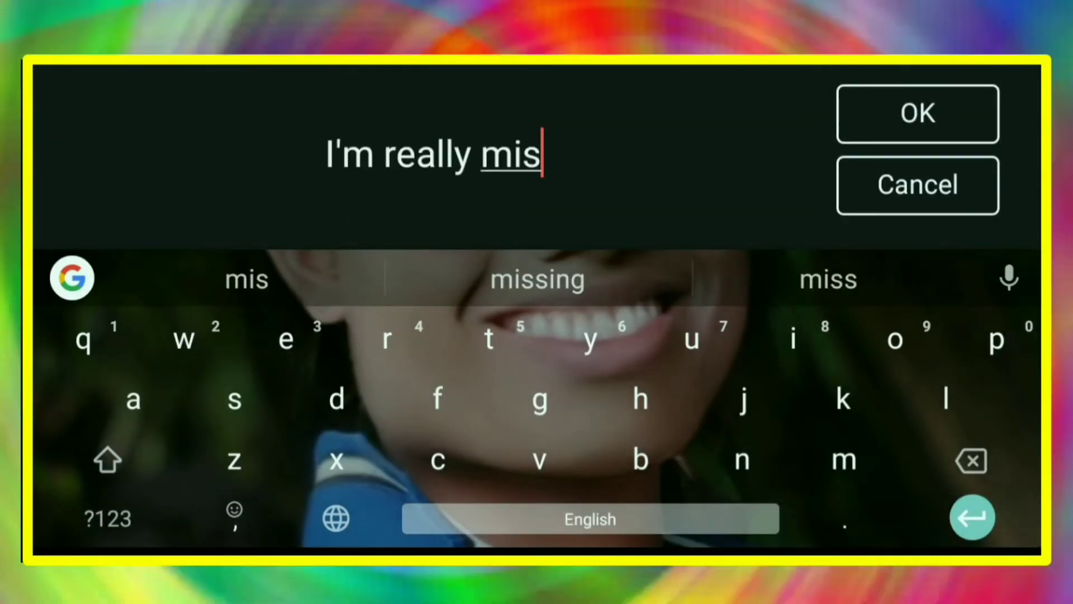
{"action": "type", "text": "s you"}
{"action": "left_click", "coordinate": [918, 110]}
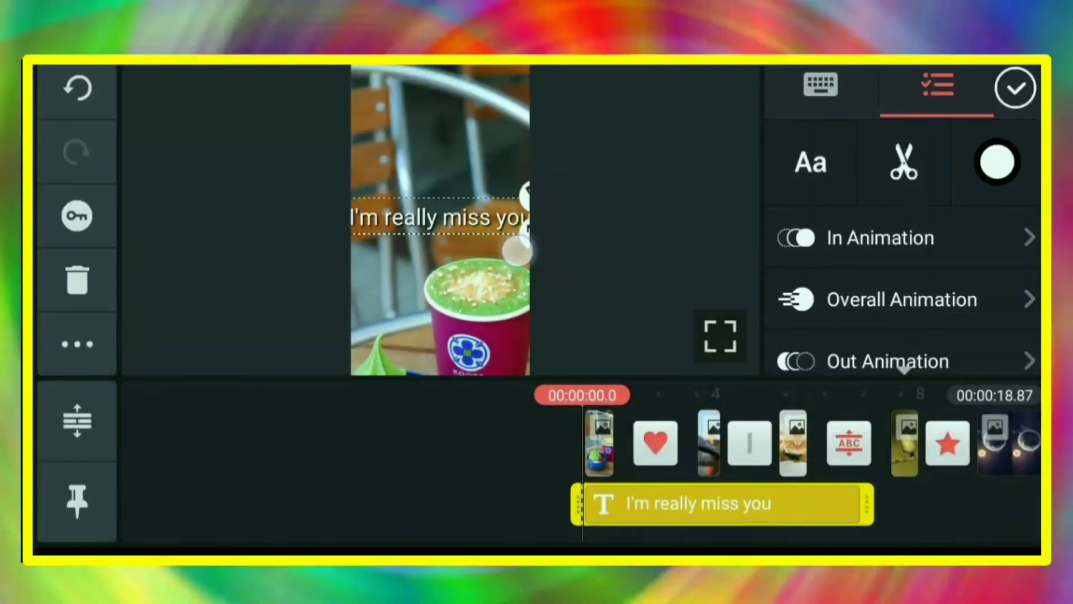
{"action": "left_click", "coordinate": [998, 159]}
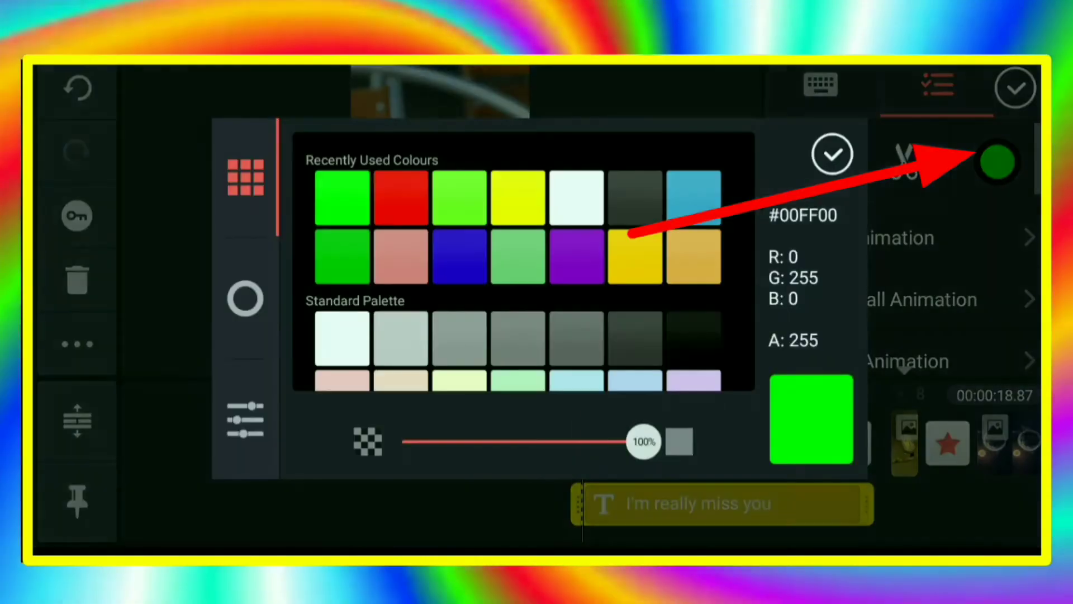
{"action": "left_click", "coordinate": [414, 196]}
{"action": "left_click", "coordinate": [834, 155]}
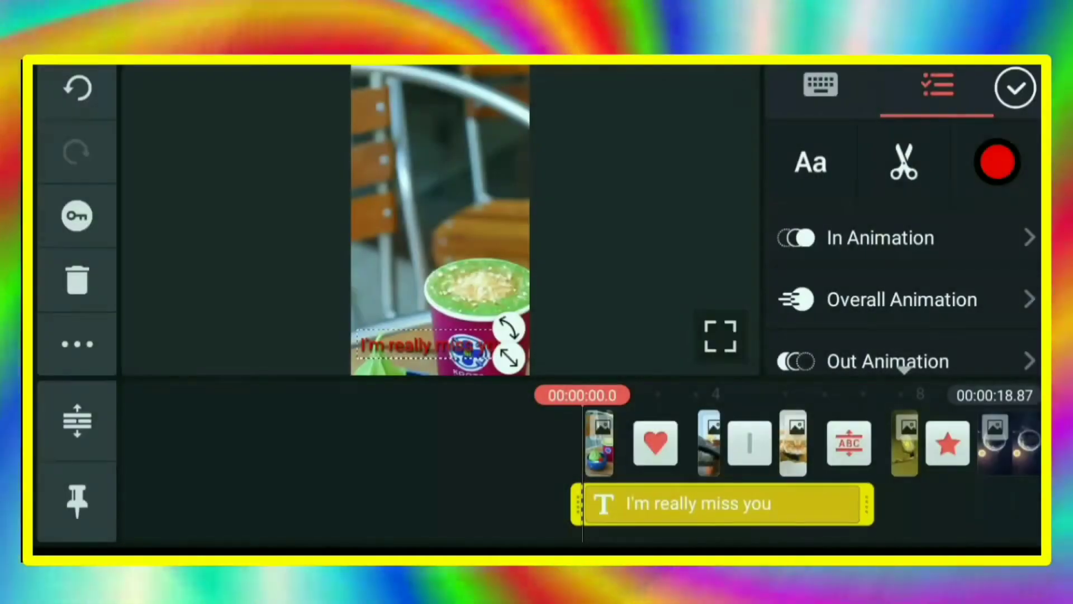
{"action": "scroll", "coordinate": [902, 294], "scroll_direction": "down", "scroll_amount": 2}
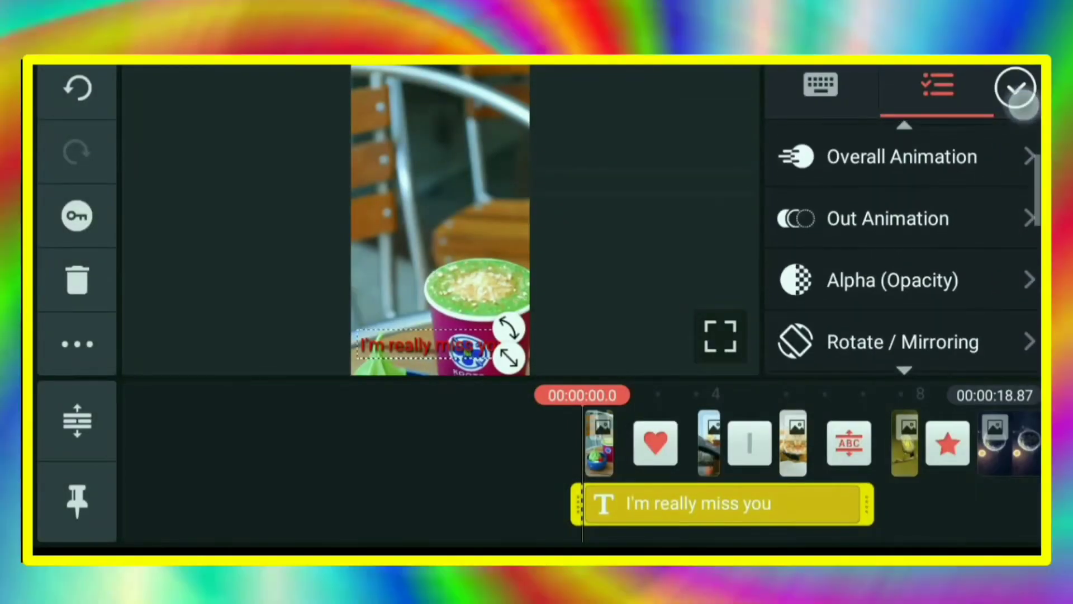
{"action": "scroll", "coordinate": [901, 294], "scroll_direction": "down", "scroll_amount": 3}
{"action": "scroll", "coordinate": [901, 293], "scroll_direction": "down", "scroll_amount": 3}
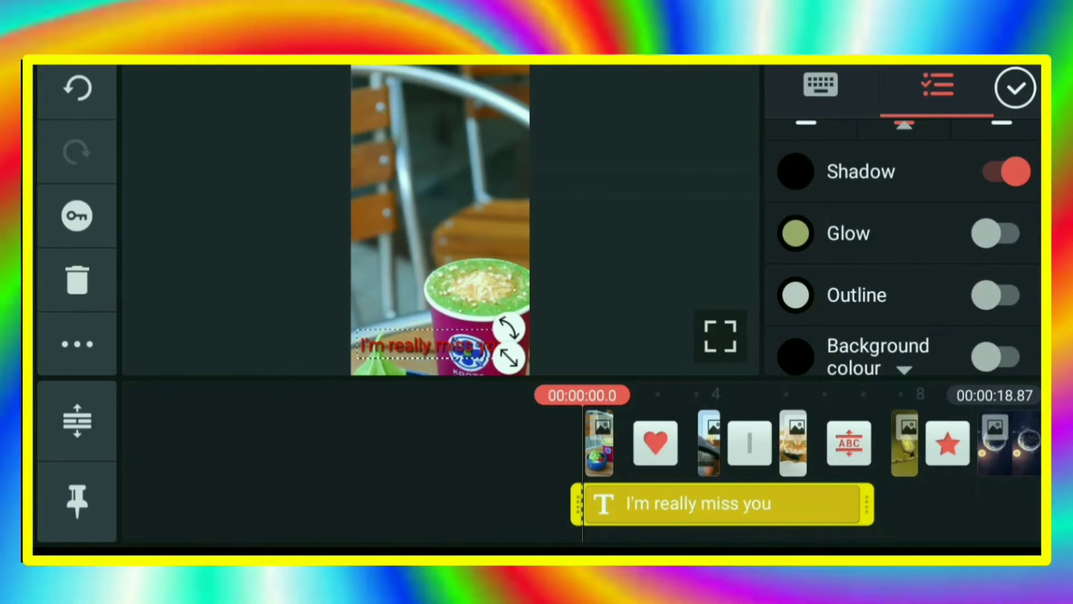
{"action": "scroll", "coordinate": [902, 252], "scroll_direction": "down", "scroll_amount": 1}
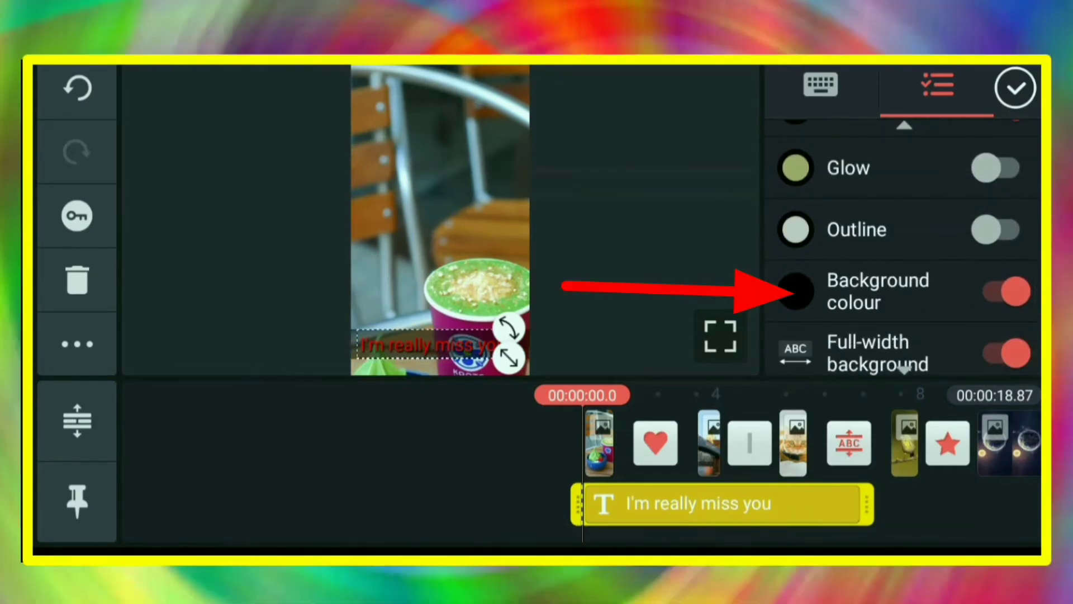
- Make the caption's background band solid black at full opacity
{"action": "left_click", "coordinate": [796, 291]}
{"action": "left_click_drag", "start_coordinate": [530, 441], "coordinate": [643, 442]}
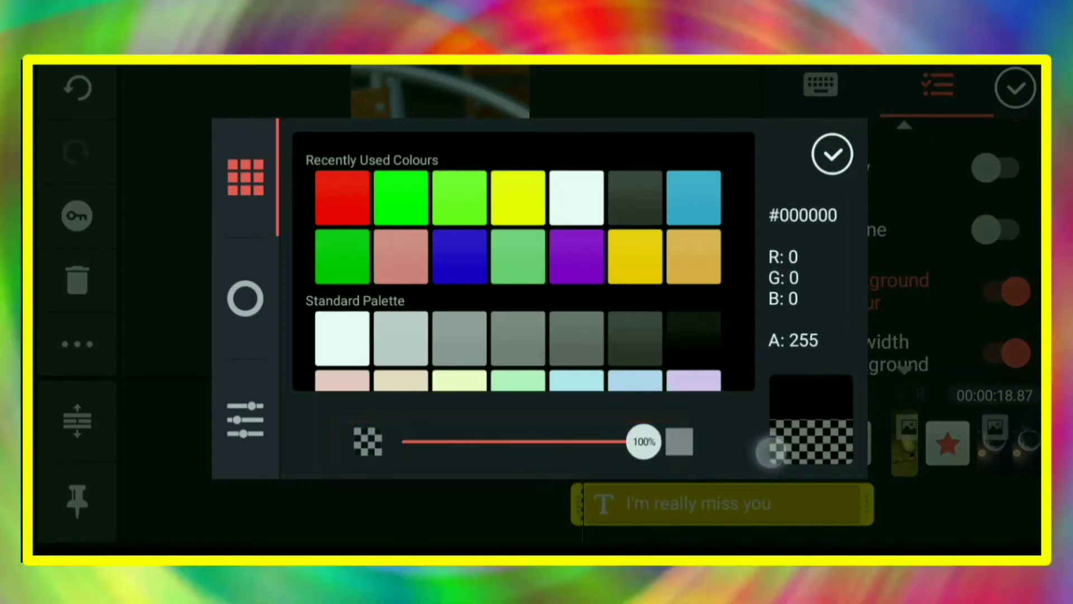
{"action": "left_click", "coordinate": [833, 154]}
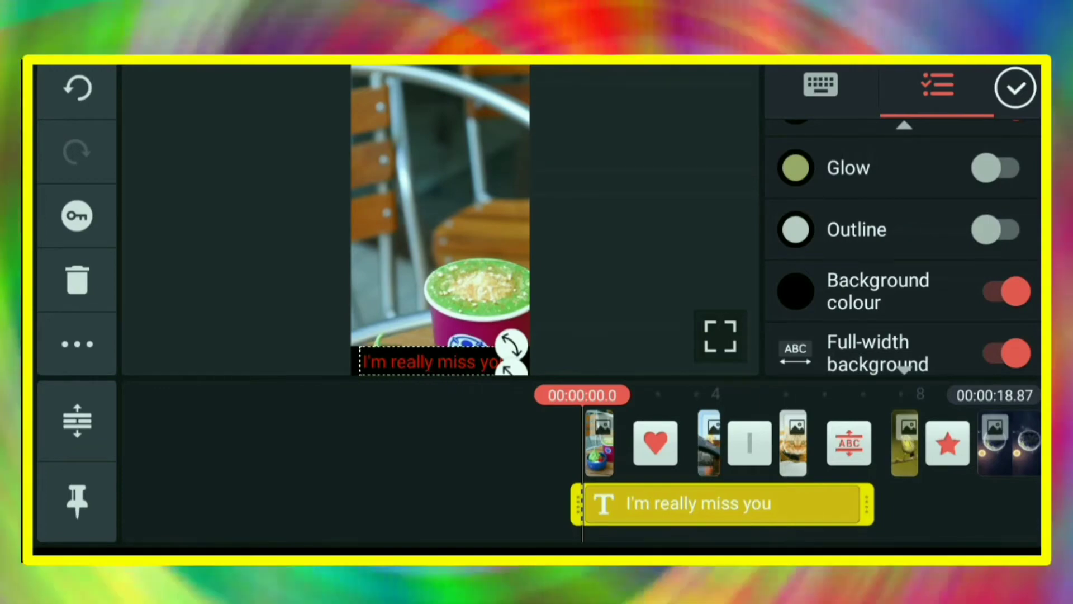
- Extend the caption layer to the end of the slideshow and rewind to the start
{"action": "mouse_move", "coordinate": [862, 504]}
{"action": "left_mouse_down"}
{"action": "mouse_move", "coordinate": [588, 506]}
{"action": "mouse_move", "coordinate": [863, 505]}
{"action": "left_mouse_up"}
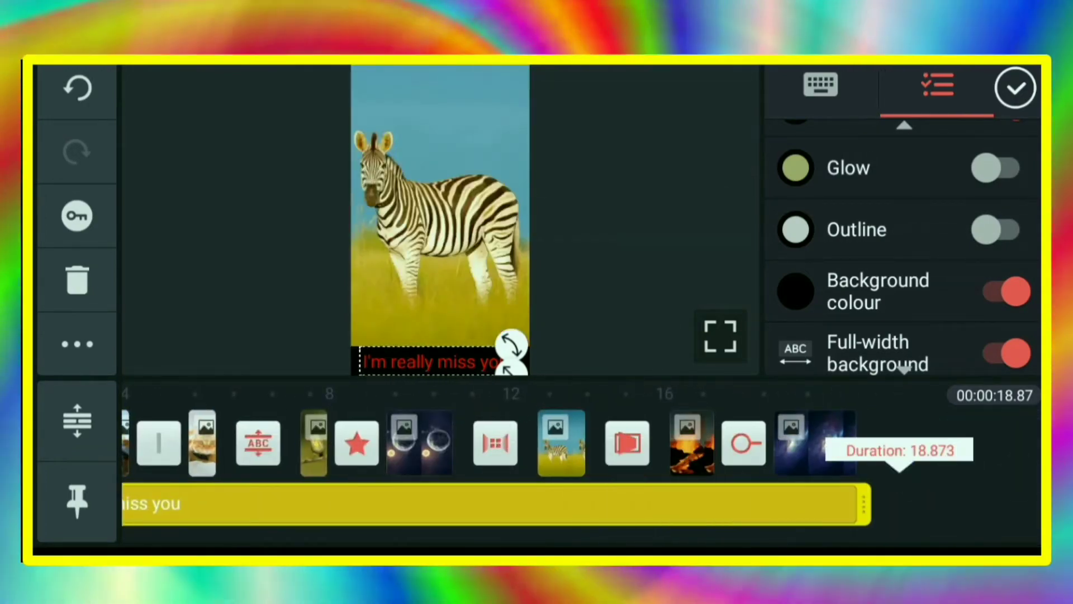
{"action": "left_click", "coordinate": [1016, 88]}
{"action": "left_click_drag", "start_coordinate": [252, 445], "coordinate": [922, 445]}
{"action": "left_click", "coordinate": [78, 502]}
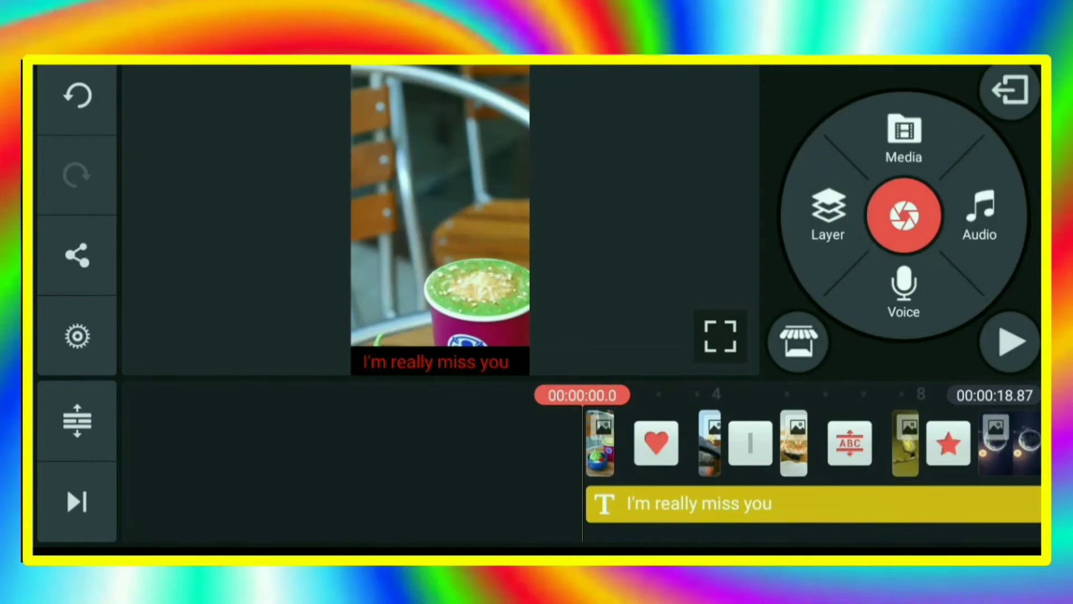
- Give the red caption a Letter by letter In Animation and play the preview
{"action": "left_click", "coordinate": [915, 514]}
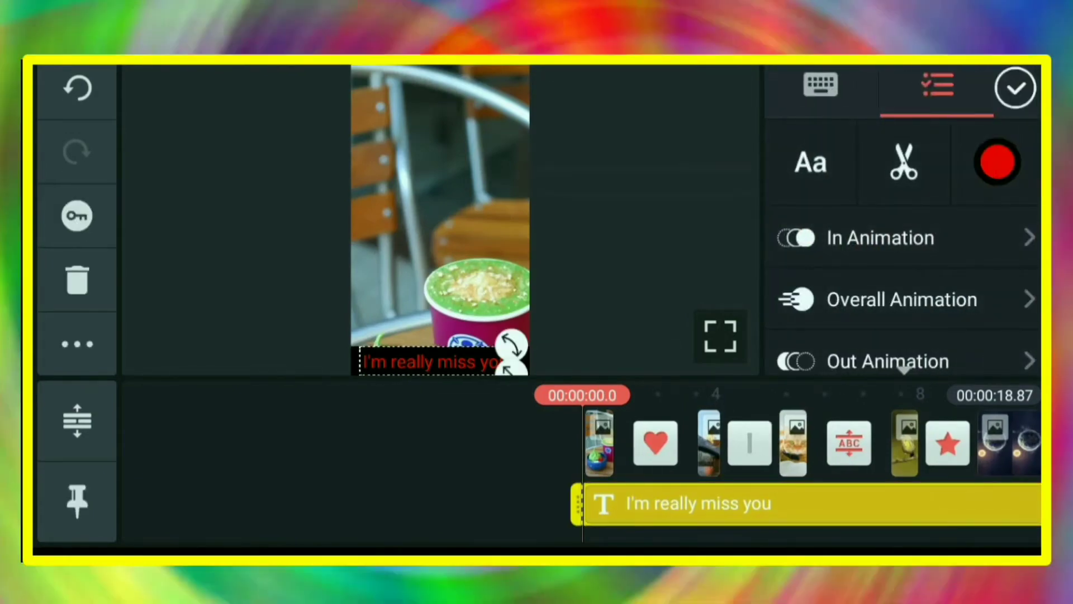
{"action": "left_click", "coordinate": [933, 221]}
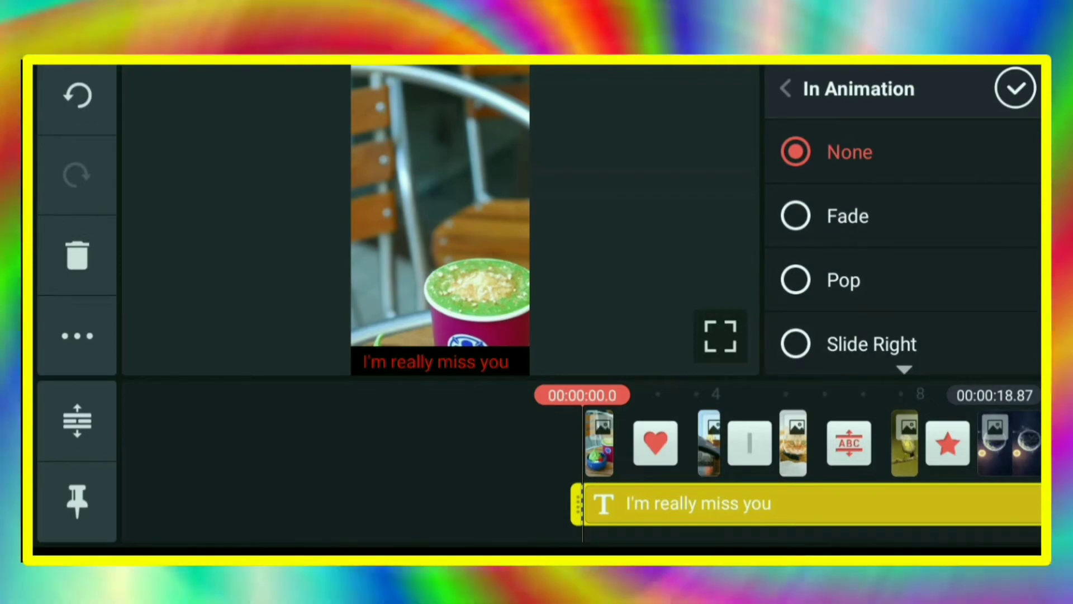
{"action": "mouse_move", "coordinate": [998, 281]}
{"action": "left_mouse_down"}
{"action": "mouse_move", "coordinate": [998, 216]}
{"action": "mouse_move", "coordinate": [998, 301]}
{"action": "left_mouse_up"}
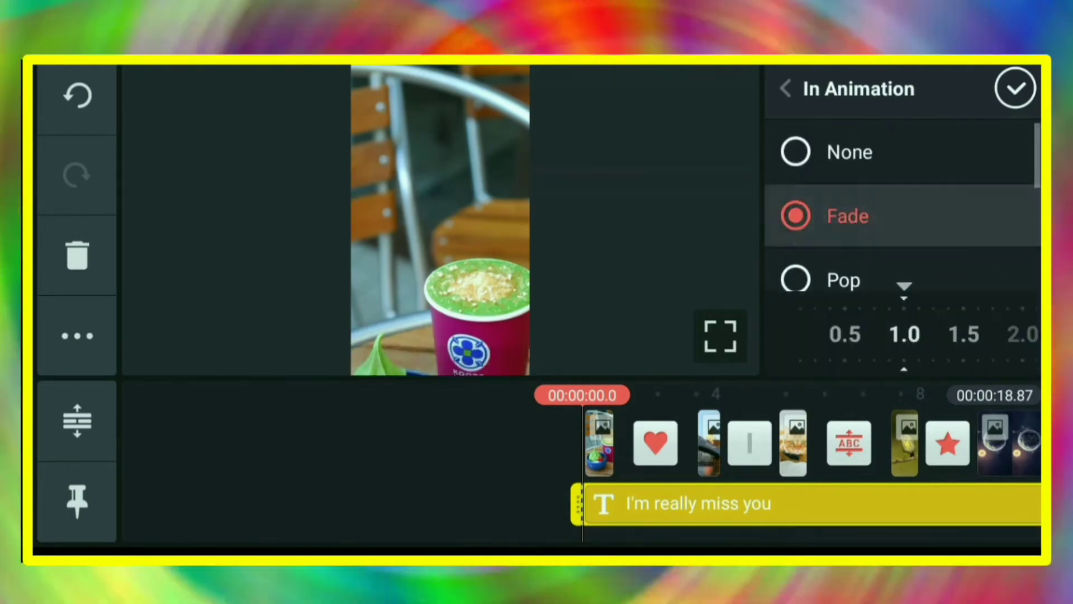
{"action": "left_click_drag", "start_coordinate": [987, 223], "coordinate": [989, 178]}
{"action": "left_click", "coordinate": [963, 243]}
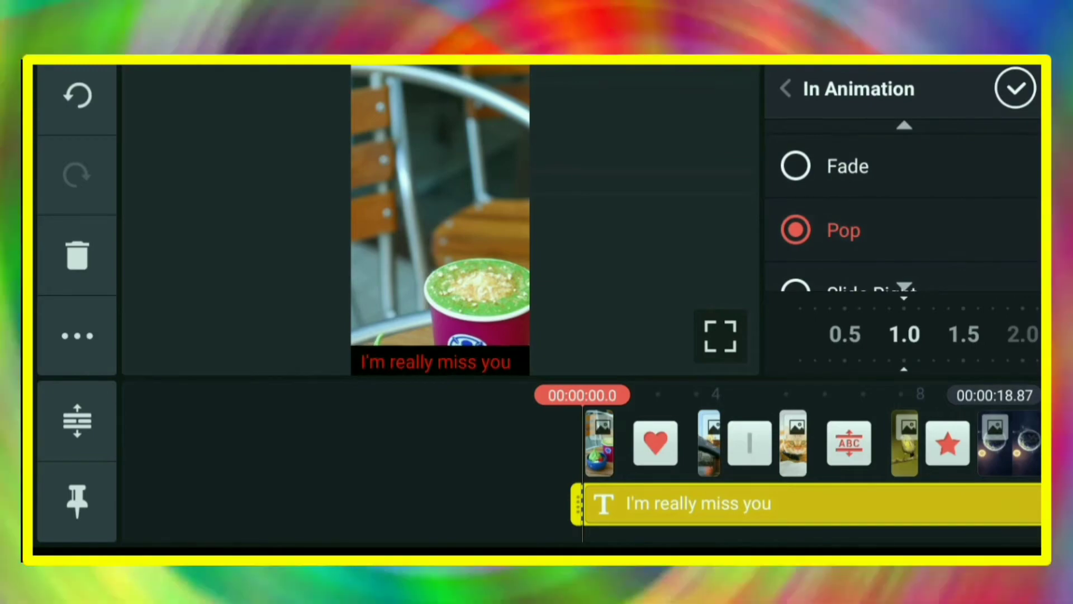
{"action": "left_click_drag", "start_coordinate": [989, 218], "coordinate": [989, 166]}
{"action": "left_click", "coordinate": [949, 231]}
{"action": "left_click_drag", "start_coordinate": [989, 250], "coordinate": [979, 206]}
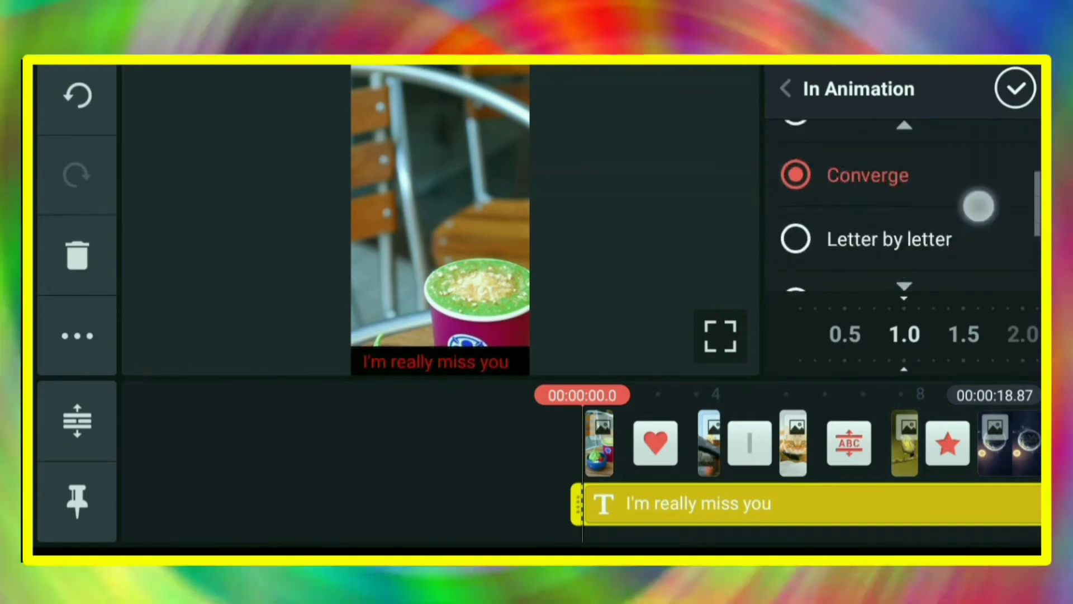
{"action": "left_click", "coordinate": [959, 228]}
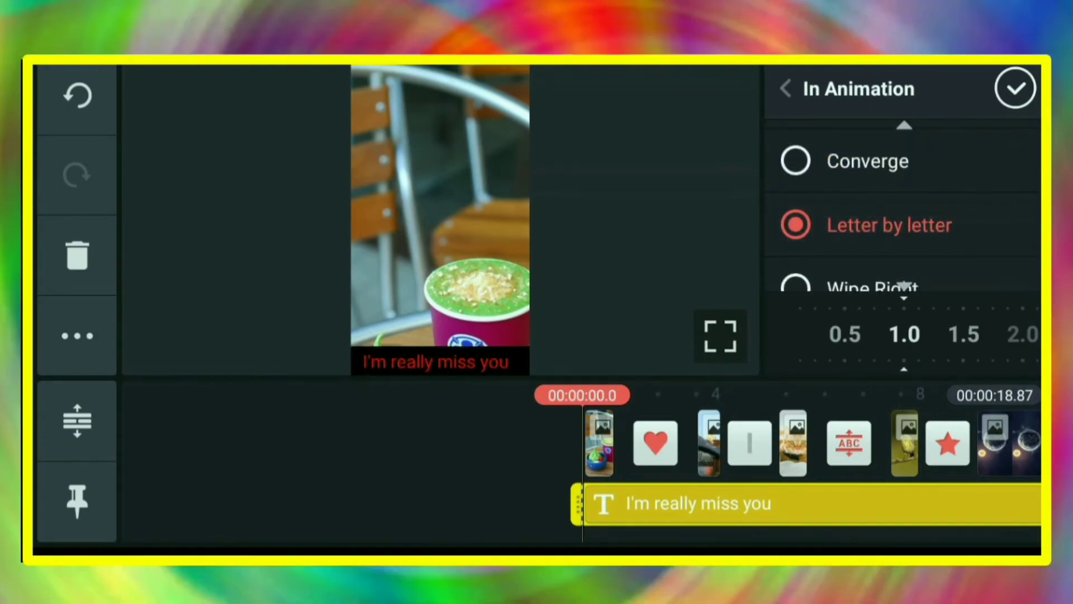
{"action": "left_click", "coordinate": [1016, 88]}
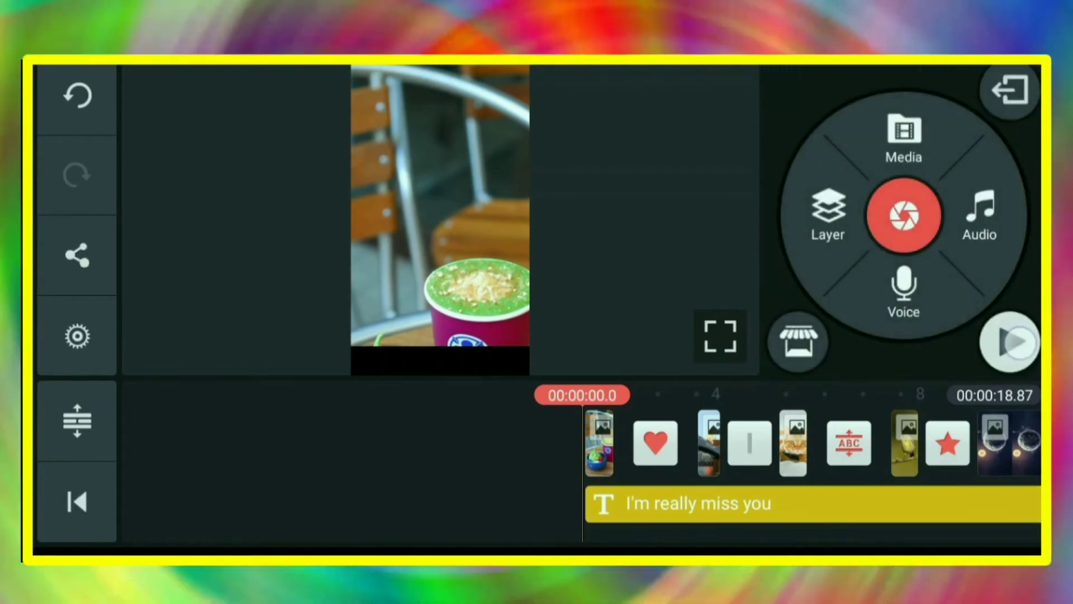
{"action": "left_click", "coordinate": [1011, 341]}
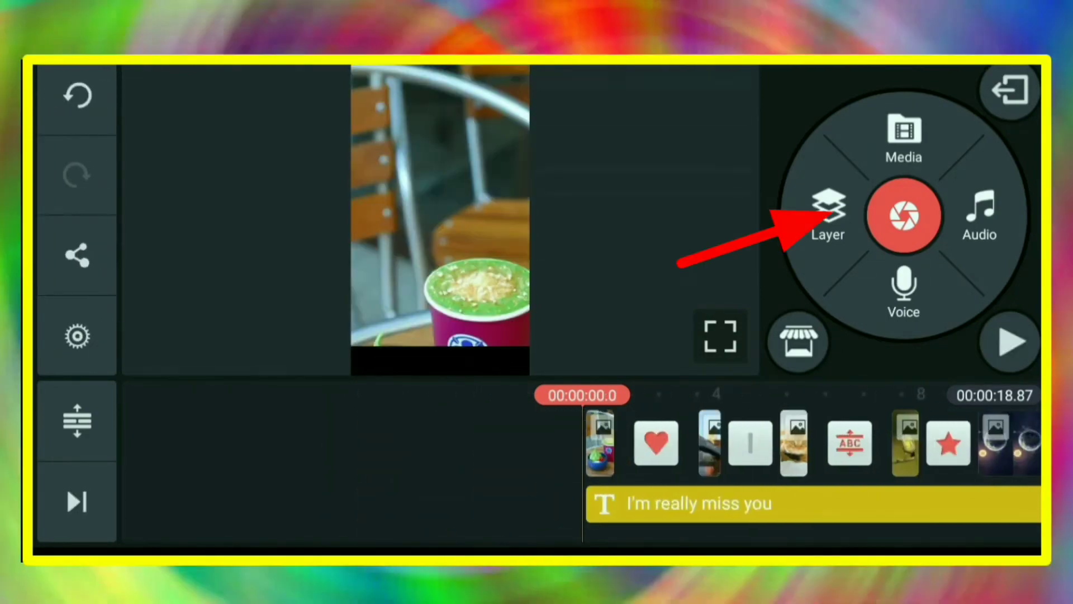
- Add the red heart sticker from classic_stickers and stretch it along the timeline
{"action": "left_click", "coordinate": [829, 217]}
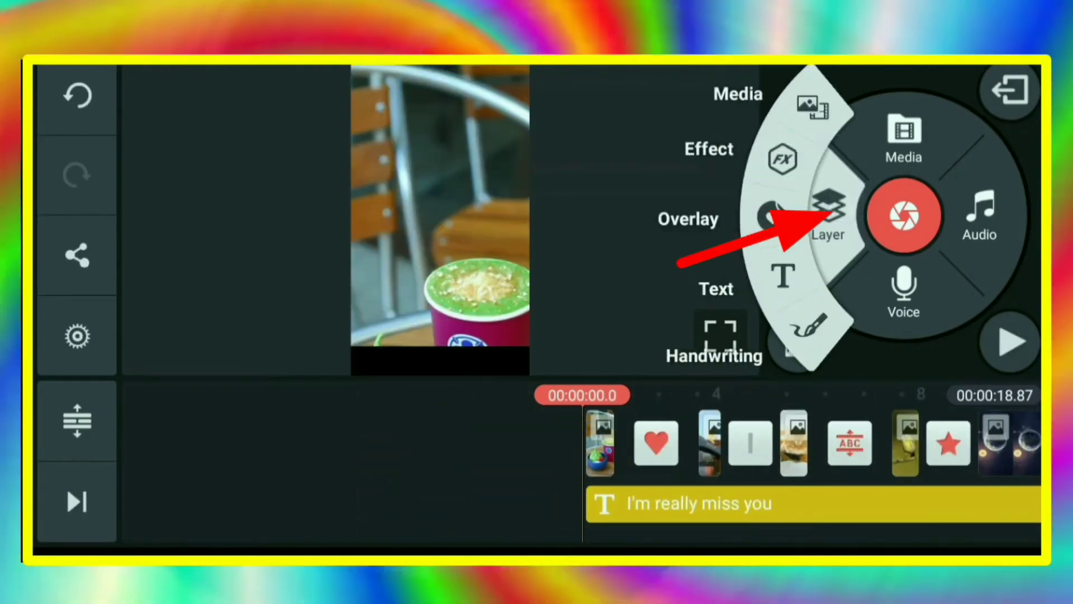
{"action": "left_click", "coordinate": [772, 216]}
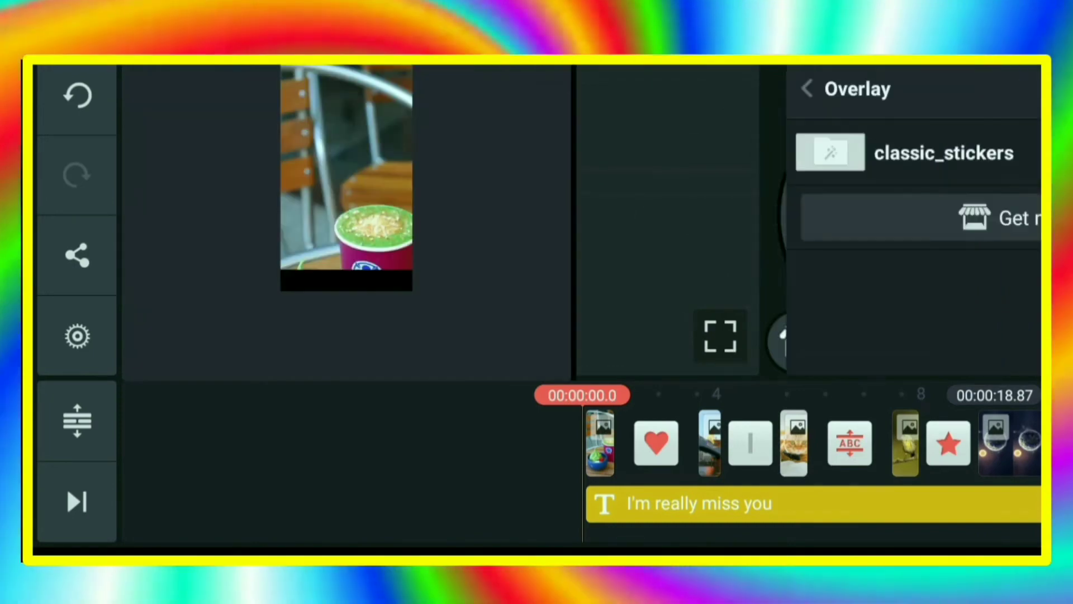
{"action": "left_click", "coordinate": [890, 148]}
{"action": "scroll", "coordinate": [927, 252], "scroll_direction": "down", "scroll_amount": 3}
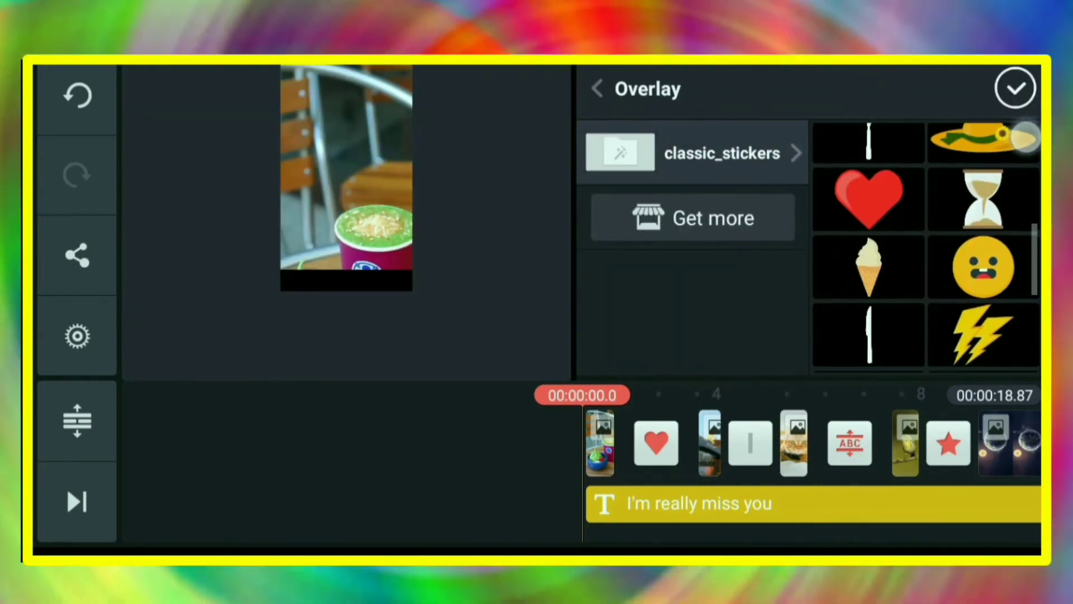
{"action": "scroll", "coordinate": [927, 251], "scroll_direction": "up", "scroll_amount": 1}
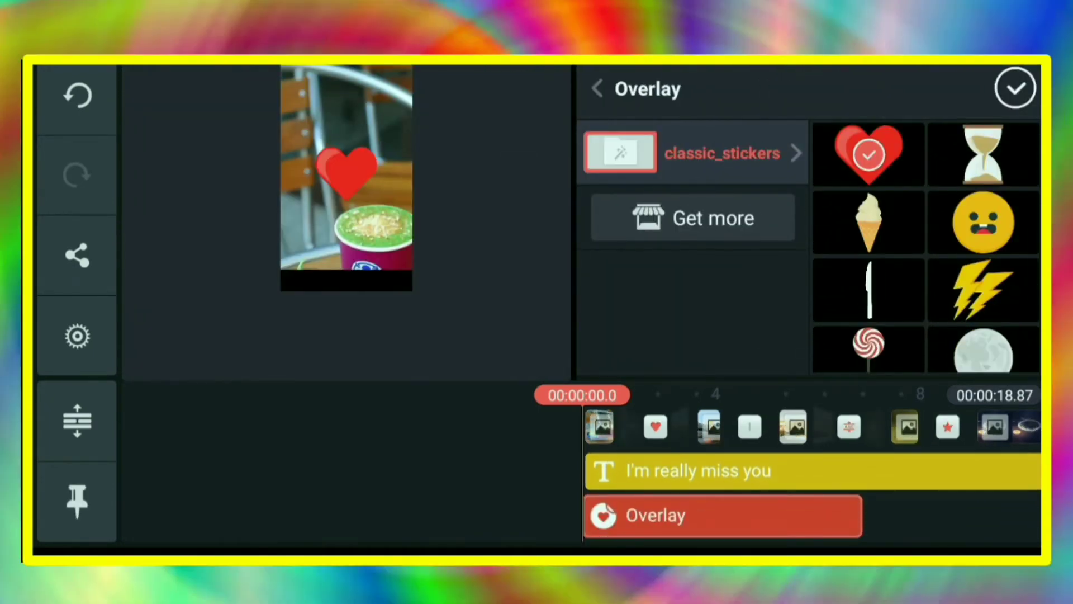
{"action": "left_click", "coordinate": [1015, 88]}
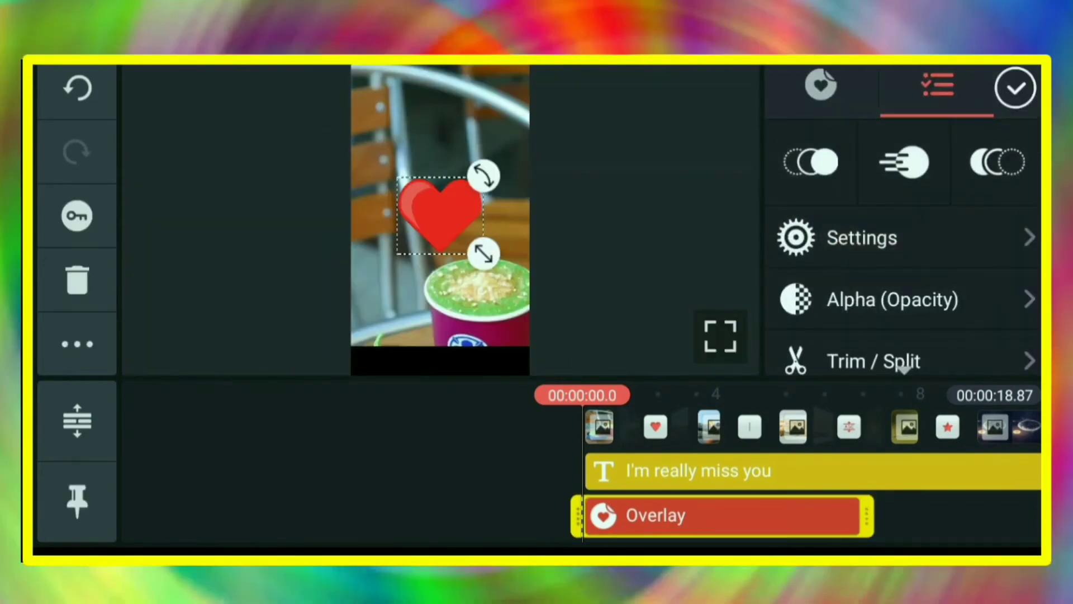
{"action": "left_click_drag", "start_coordinate": [863, 516], "coordinate": [1039, 515]}
{"action": "mouse_move", "coordinate": [588, 516]}
{"action": "left_mouse_down"}
{"action": "mouse_move", "coordinate": [865, 506]}
{"action": "mouse_move", "coordinate": [941, 488]}
{"action": "left_mouse_up"}
{"action": "left_click", "coordinate": [1015, 88]}
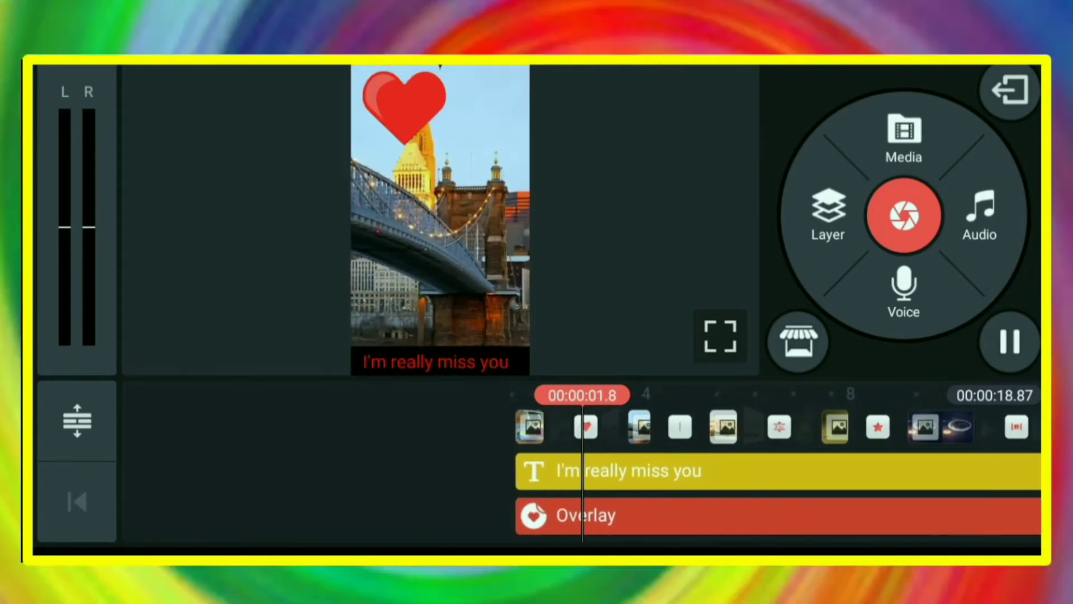
- Set the heart's Overall Animation to Flicker and preview from the start
{"action": "left_click", "coordinate": [587, 516]}
{"action": "left_click", "coordinate": [910, 162]}
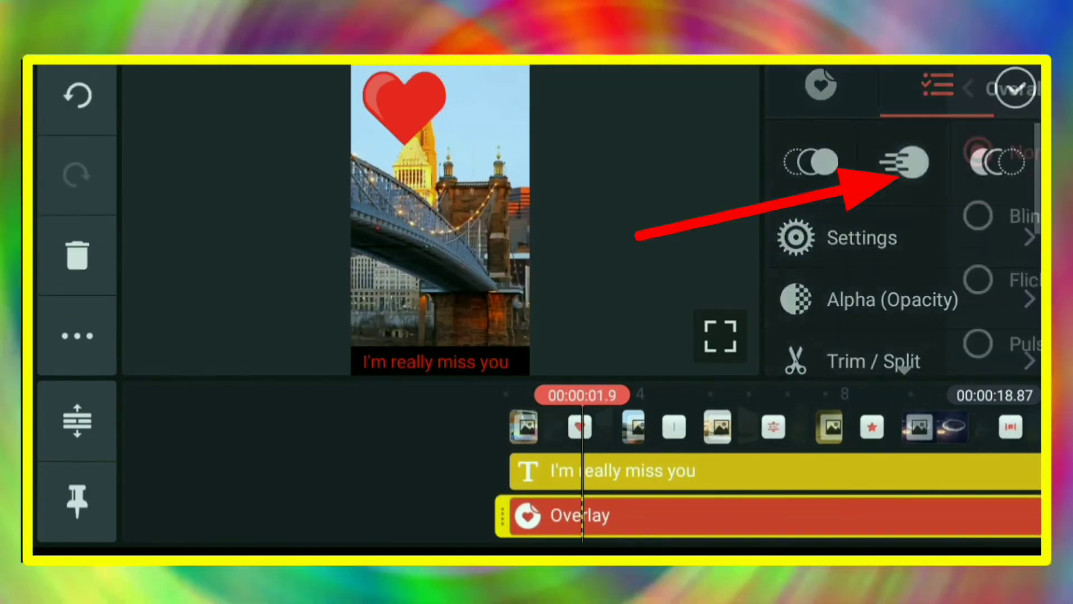
{"action": "left_click", "coordinate": [951, 276]}
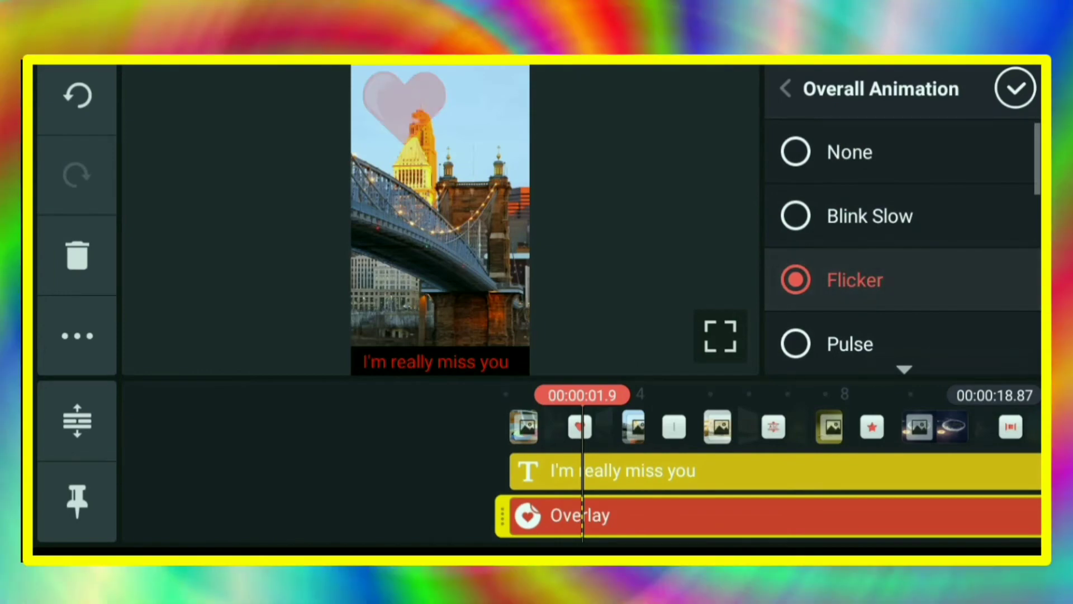
{"action": "left_click", "coordinate": [1015, 89]}
{"action": "left_click", "coordinate": [77, 501]}
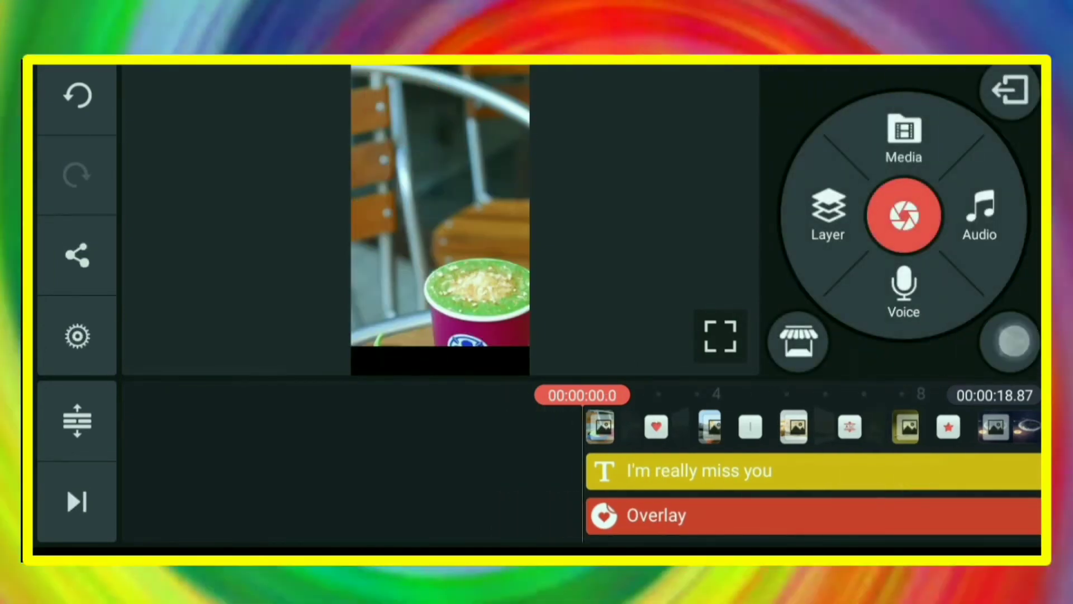
{"action": "left_click", "coordinate": [1013, 339]}
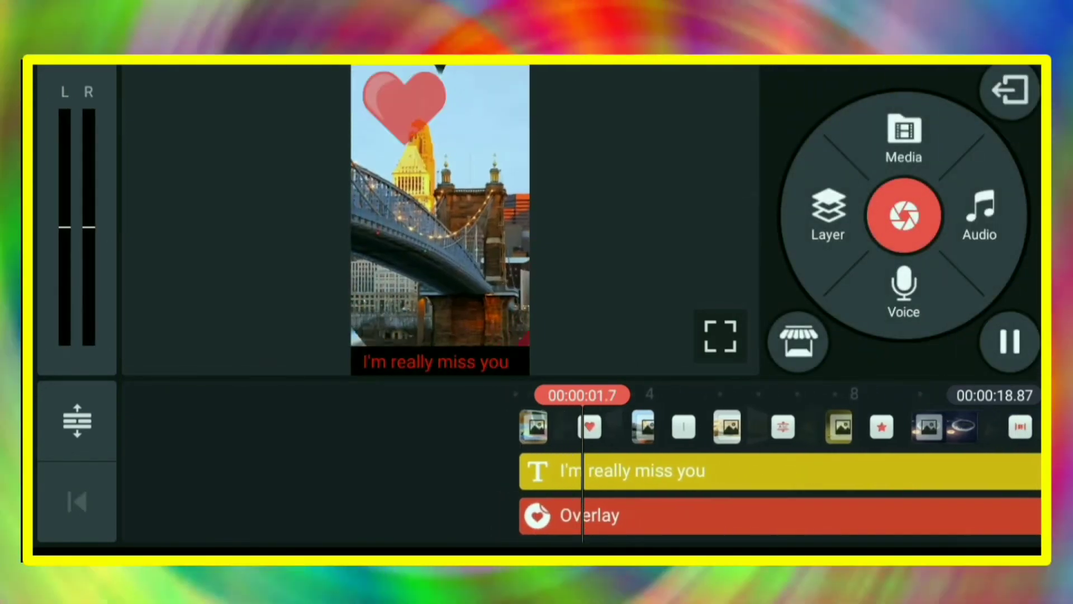
{"action": "left_click", "coordinate": [1011, 340]}
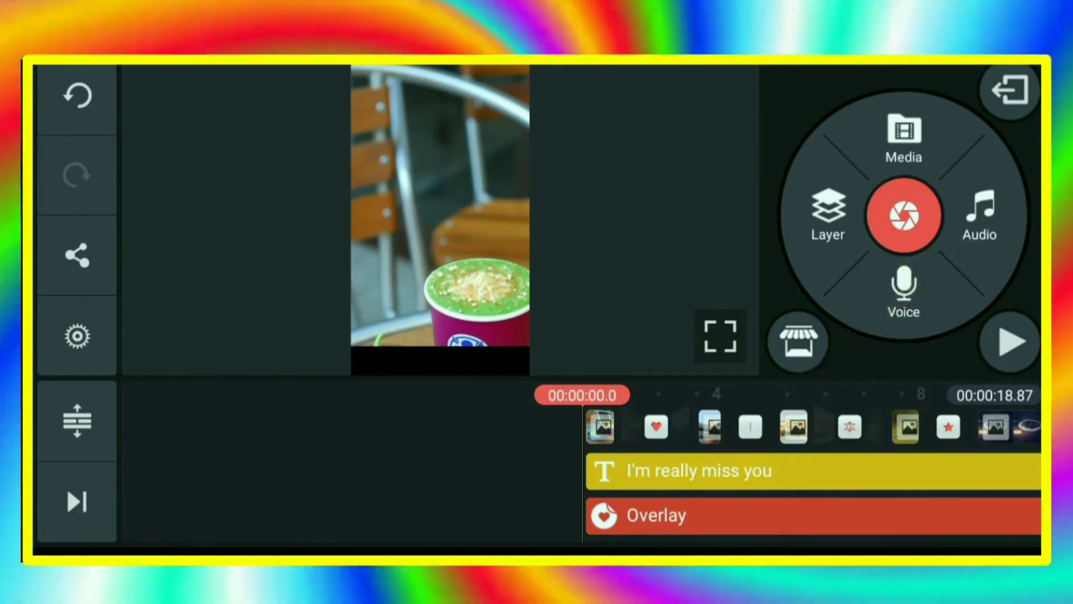
- Preview 'Xad - Feel Good' in the music library and add it as background music
{"action": "left_click", "coordinate": [980, 216]}
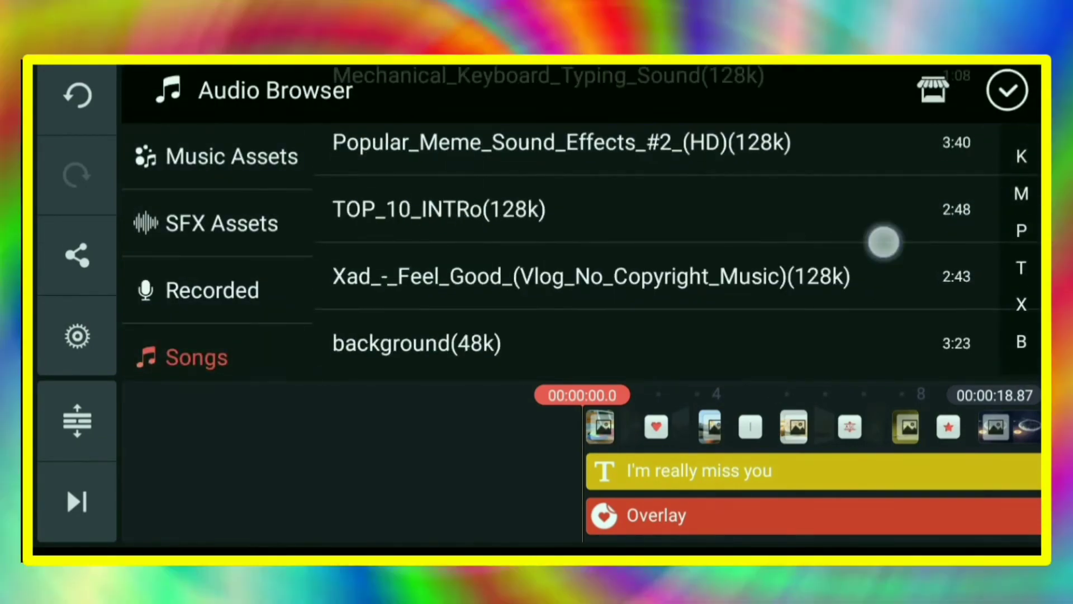
{"action": "left_click", "coordinate": [831, 276]}
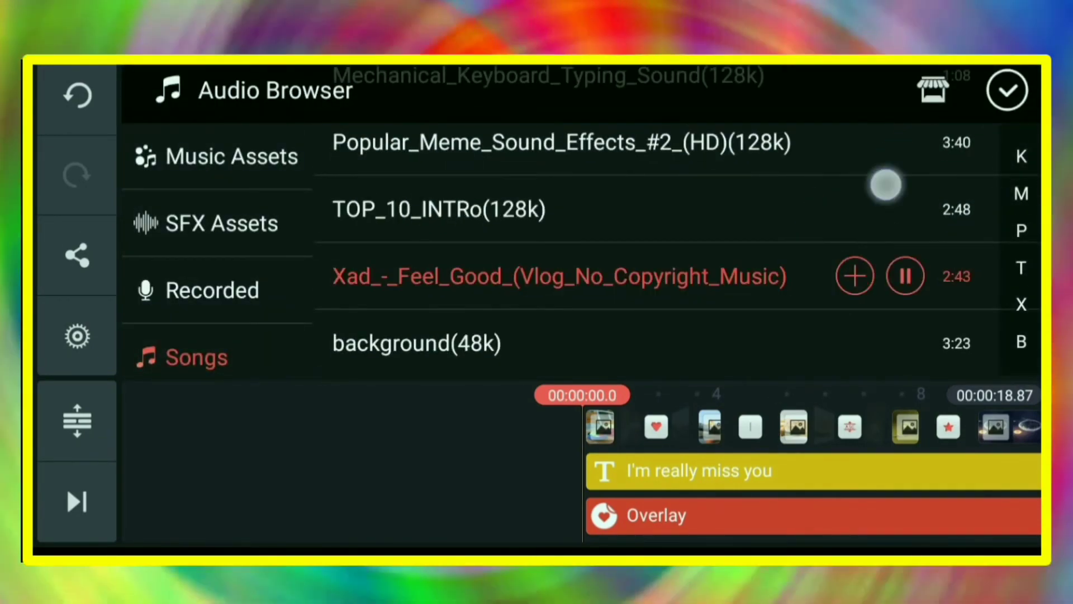
{"action": "left_click_drag", "start_coordinate": [886, 182], "coordinate": [895, 251]}
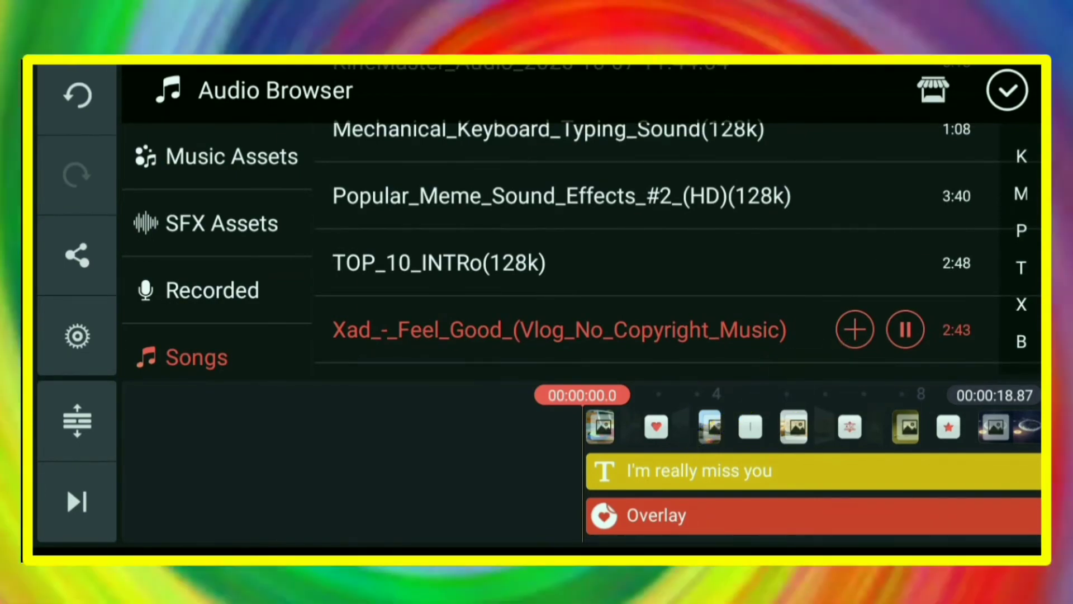
{"action": "left_click", "coordinate": [856, 329]}
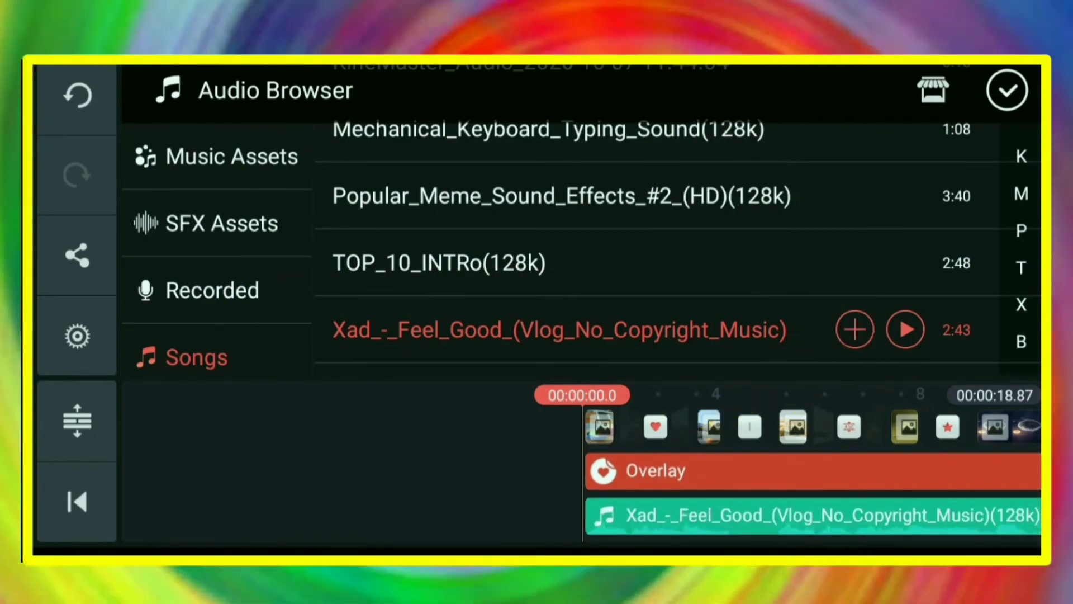
{"action": "left_click", "coordinate": [1008, 91]}
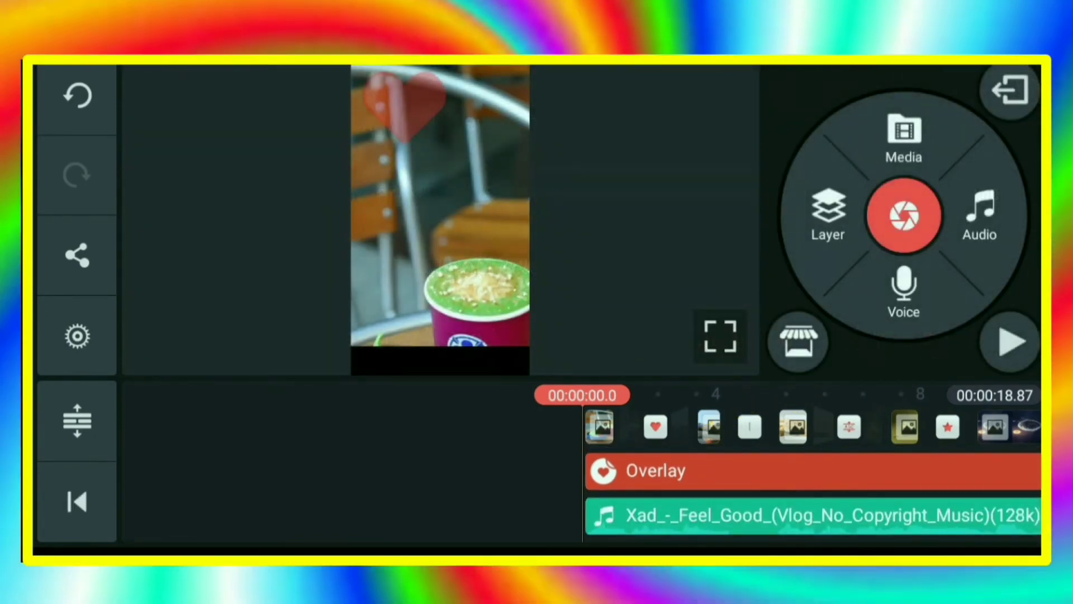
- Play back the slideshow with its music, then export the project as a video
{"action": "left_click", "coordinate": [1013, 343]}
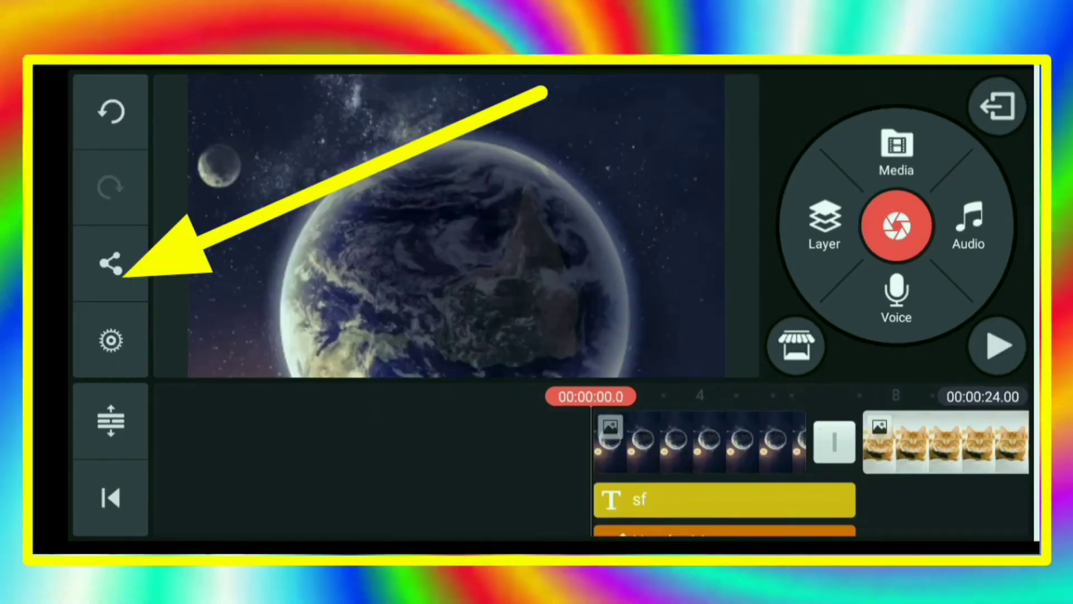
{"action": "left_click", "coordinate": [110, 263]}
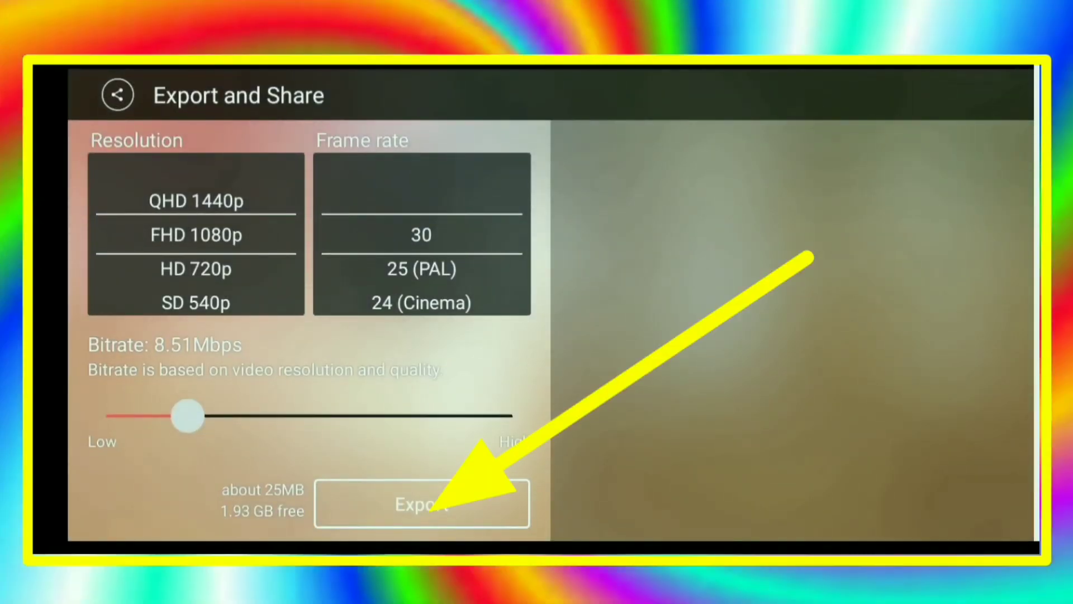
{"action": "left_click", "coordinate": [409, 514]}
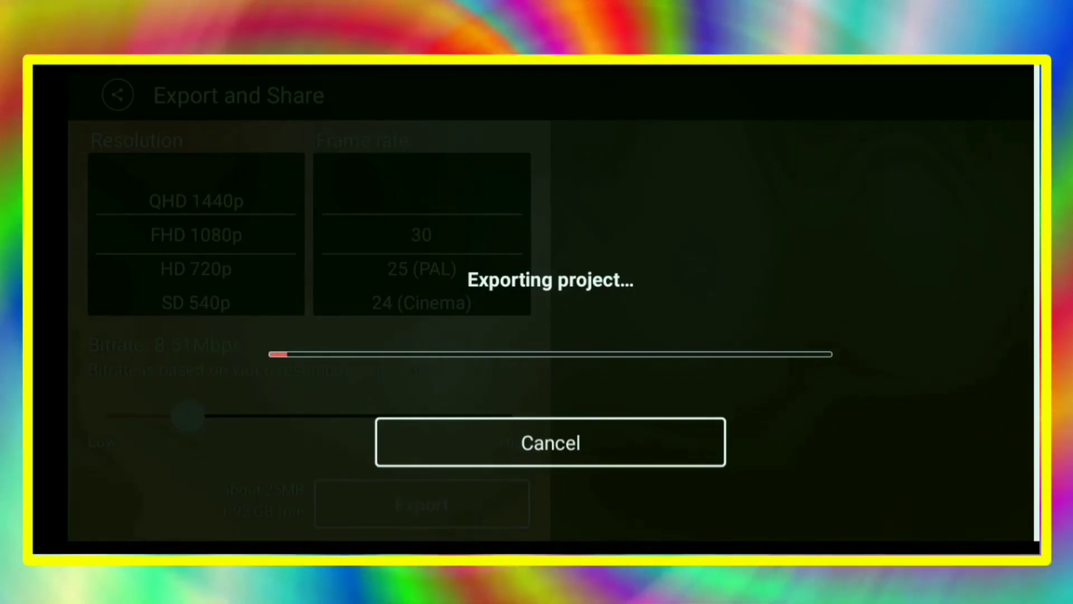